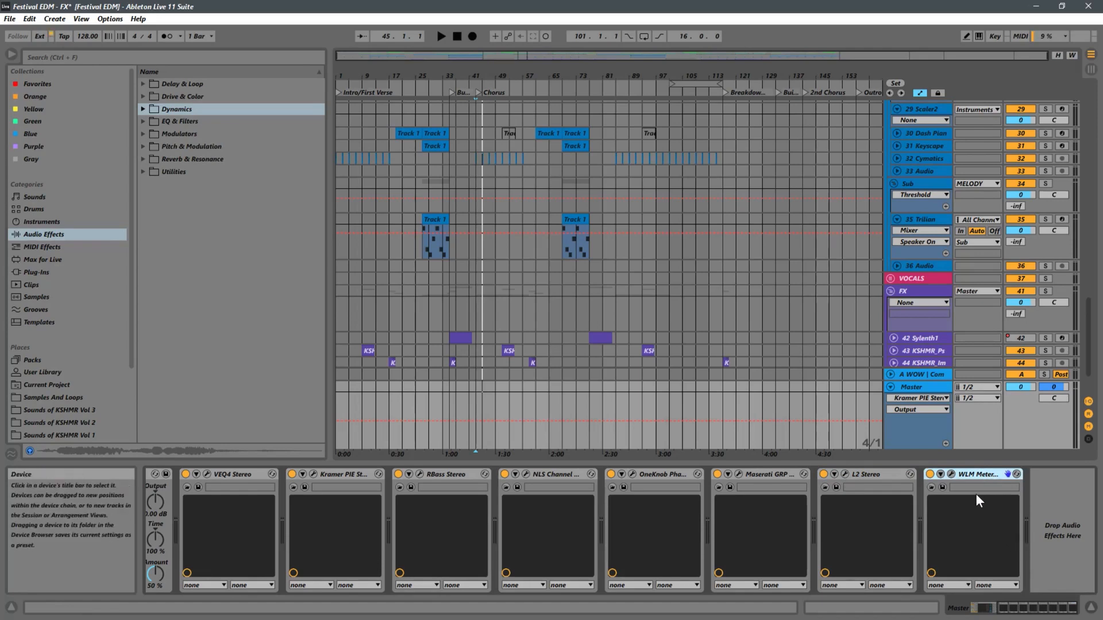
Look through the arrangement's FX, melody and drum tracks to review which parts feed the Master.
left_click(873, 479)
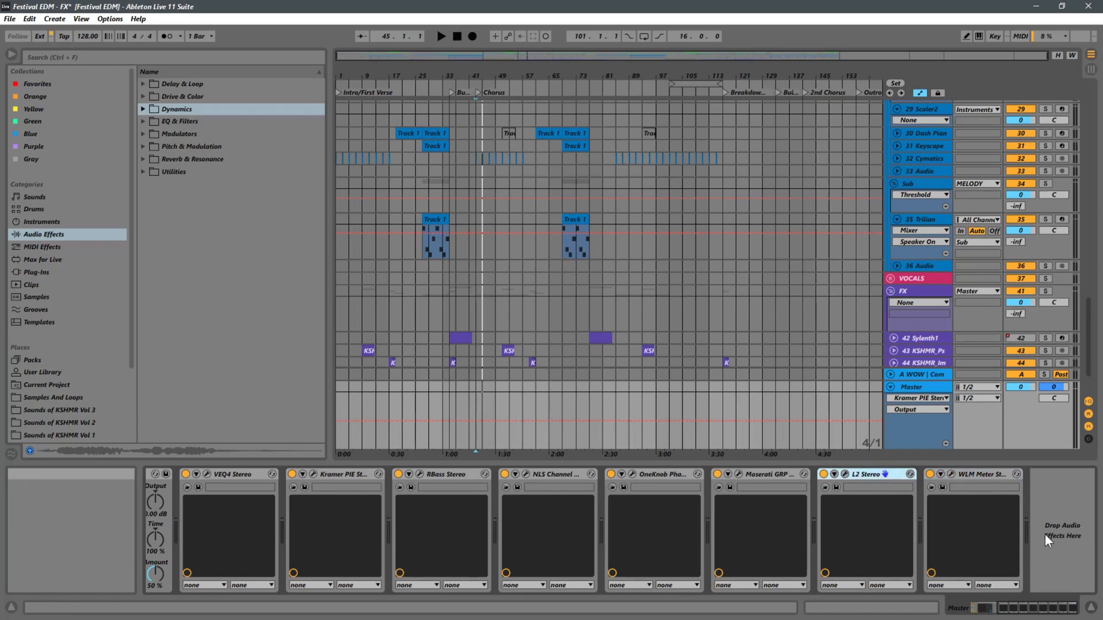
scroll(677, 215, "up", 5)
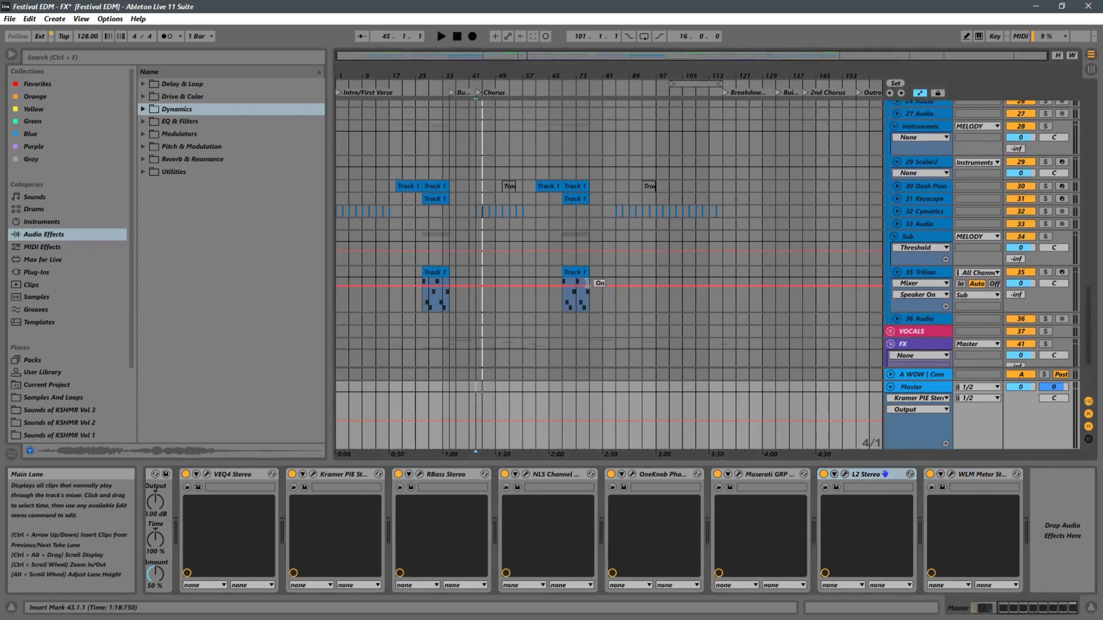
scroll(683, 254, "up", 5)
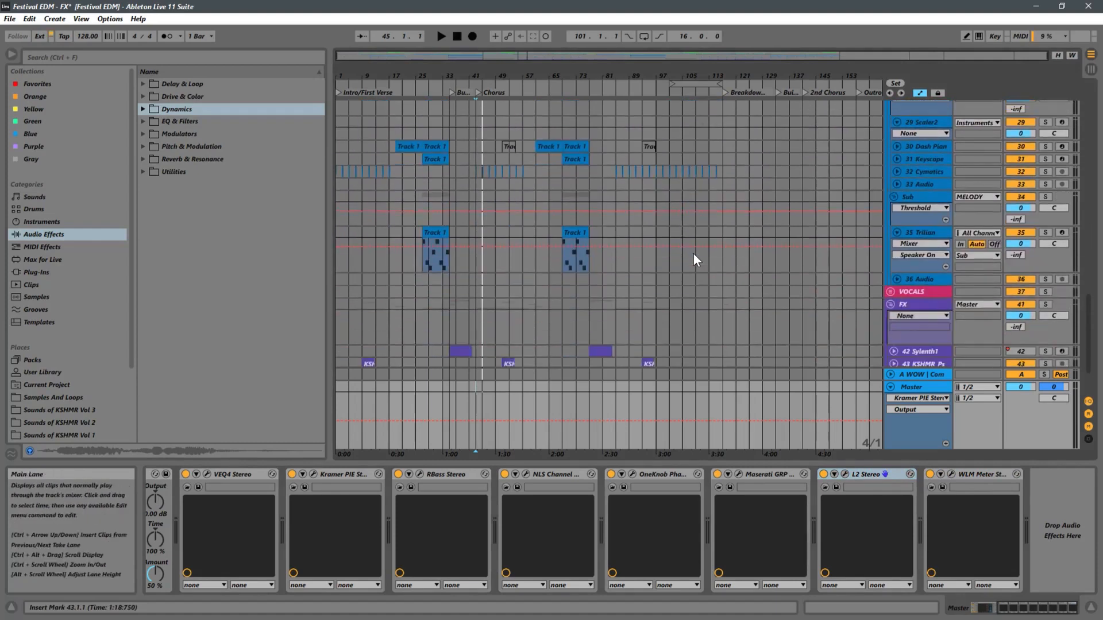
scroll(700, 266, "up", 10)
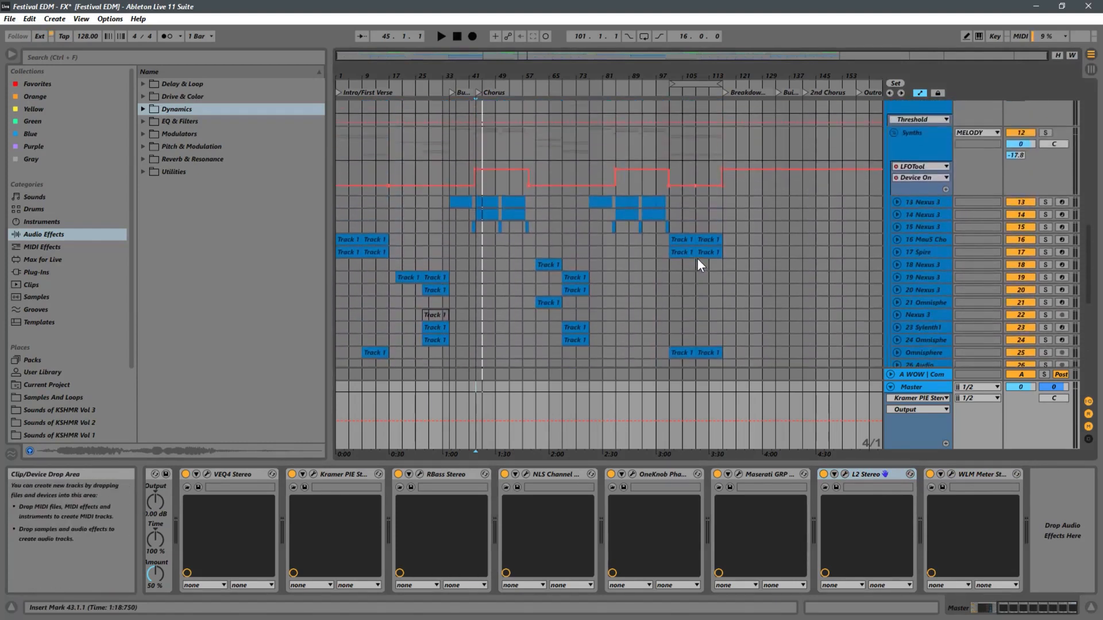
scroll(699, 268, "down", 4)
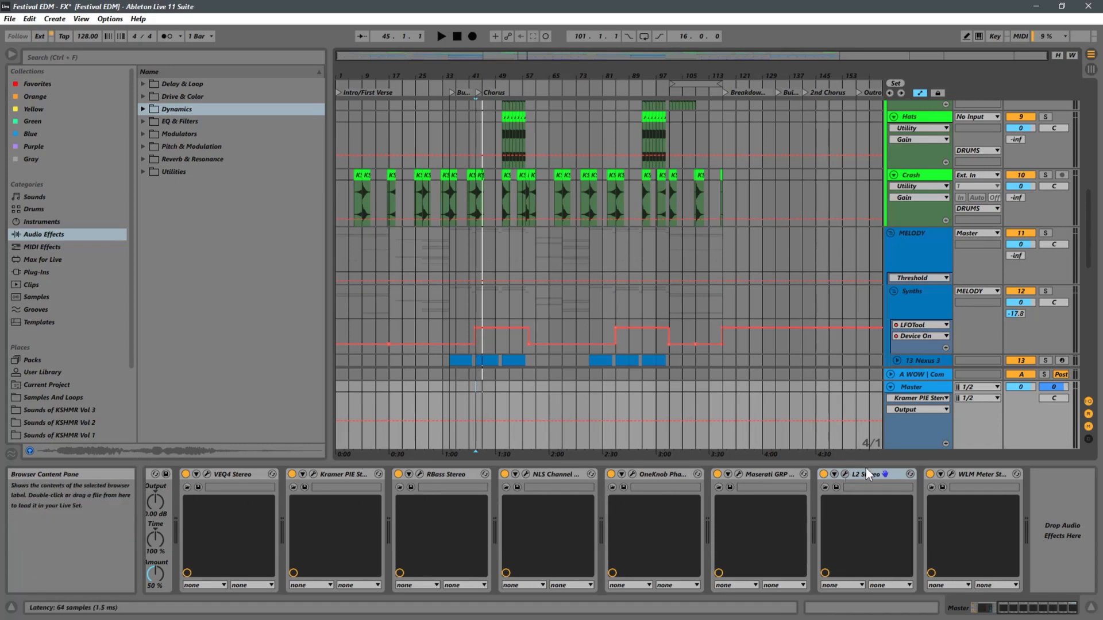
scroll(682, 315, "up", 4)
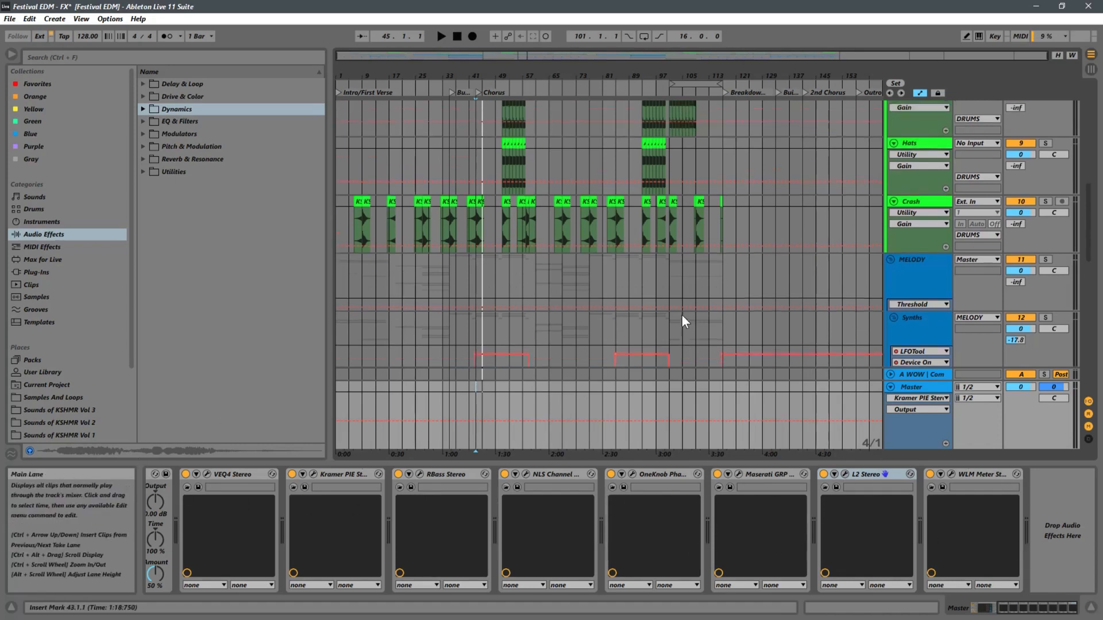
scroll(700, 221, "up", 4)
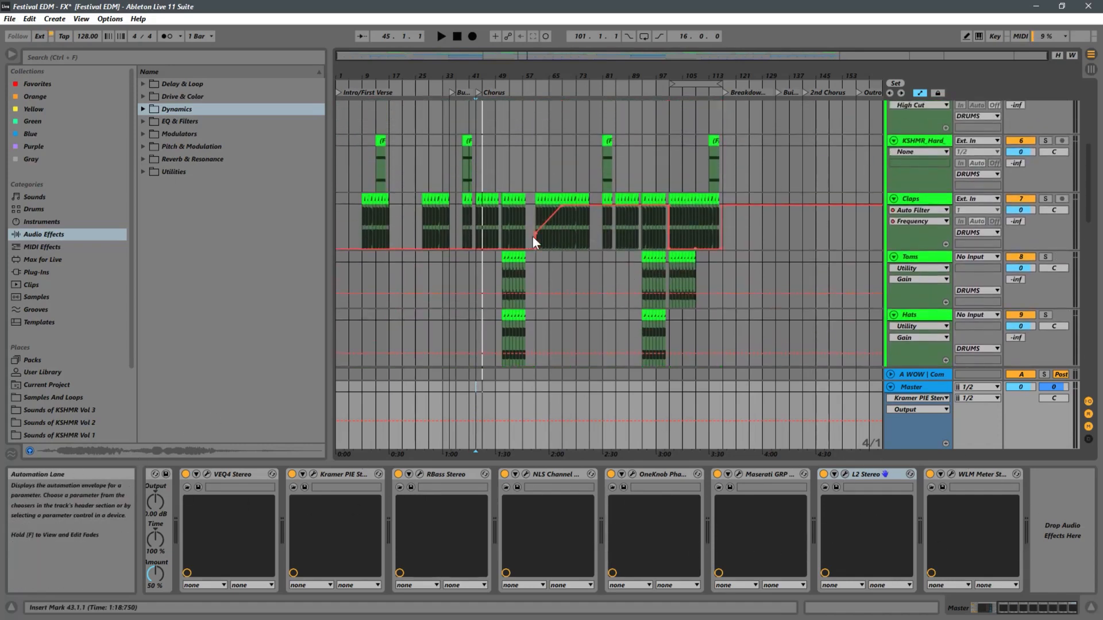
scroll(683, 223, "down", 12)
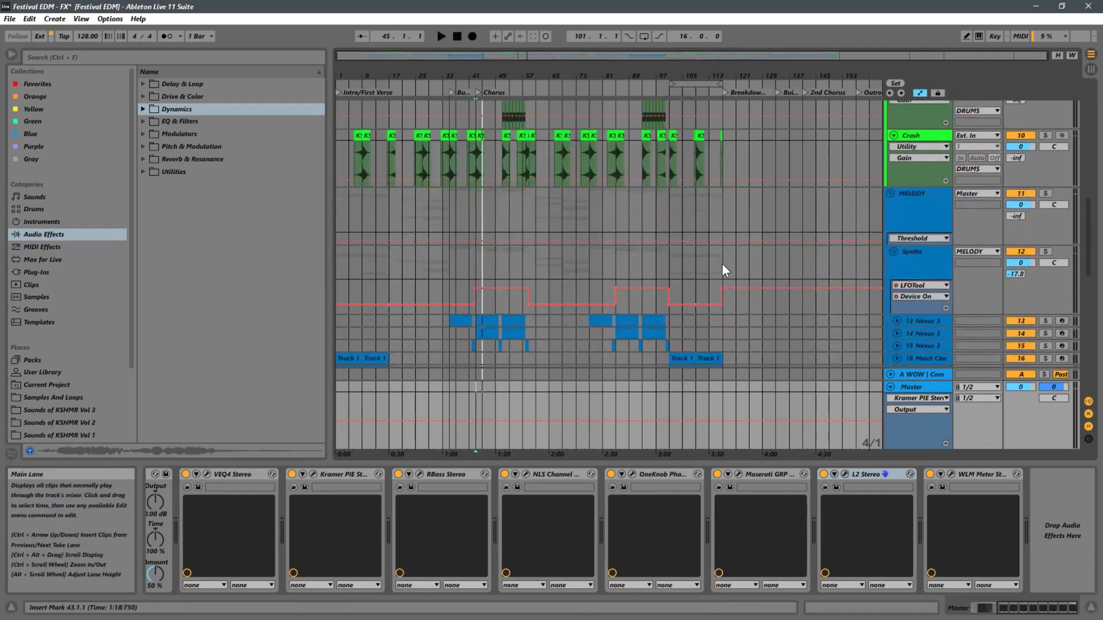
scroll(707, 220, "down", 5)
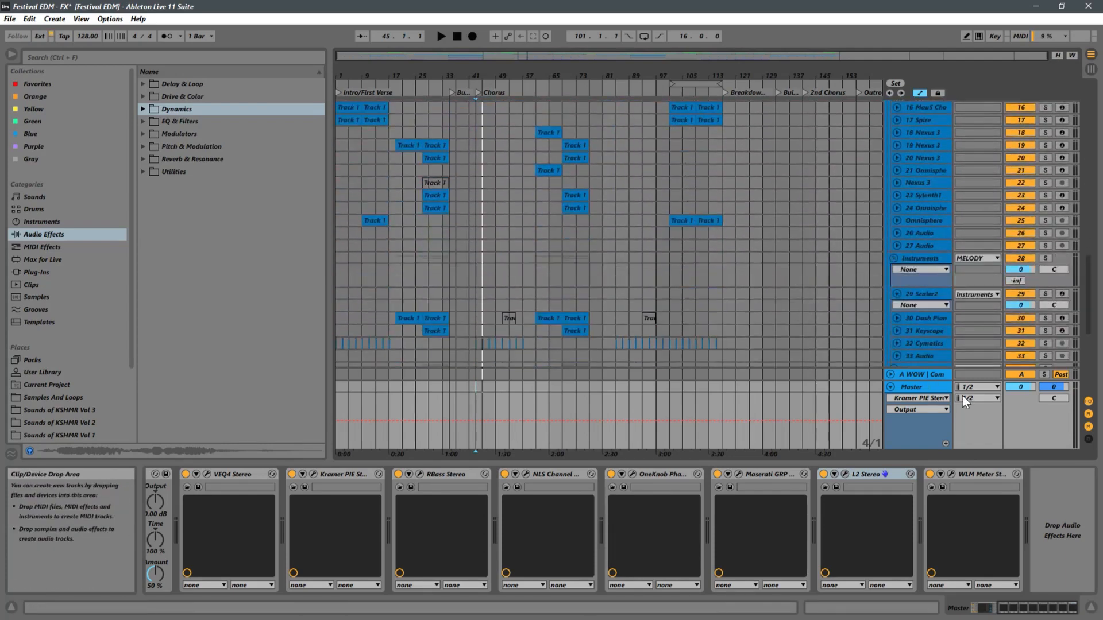
Fold the Master track and insert an EQ Eight from EQ & Filters into its device chain, directly before L2 Stereo.
left_click(891, 389)
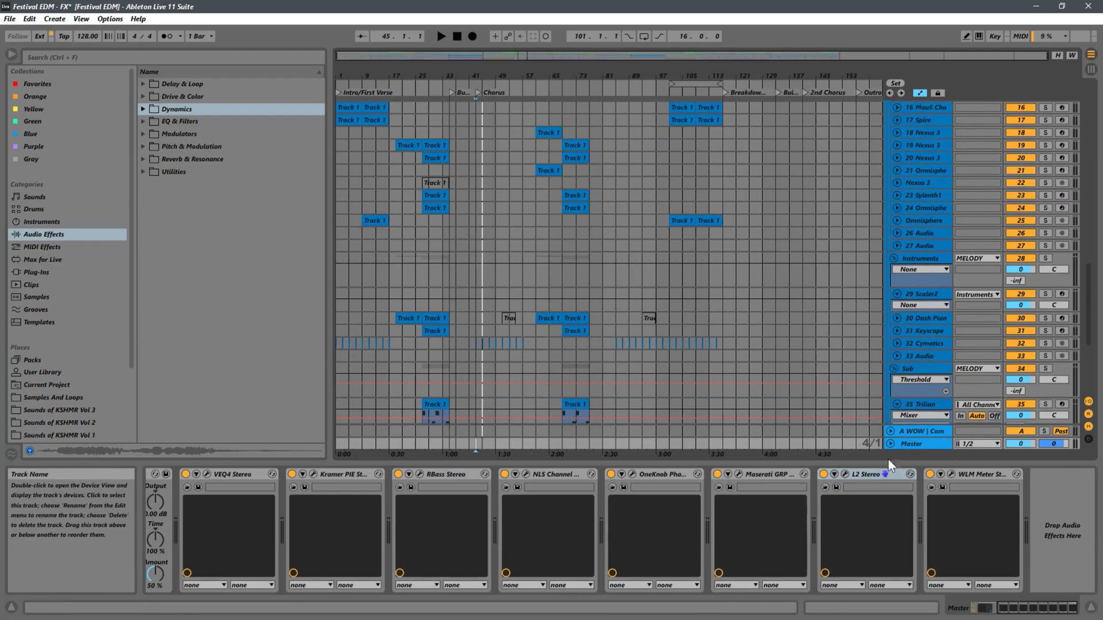
left_click(861, 475)
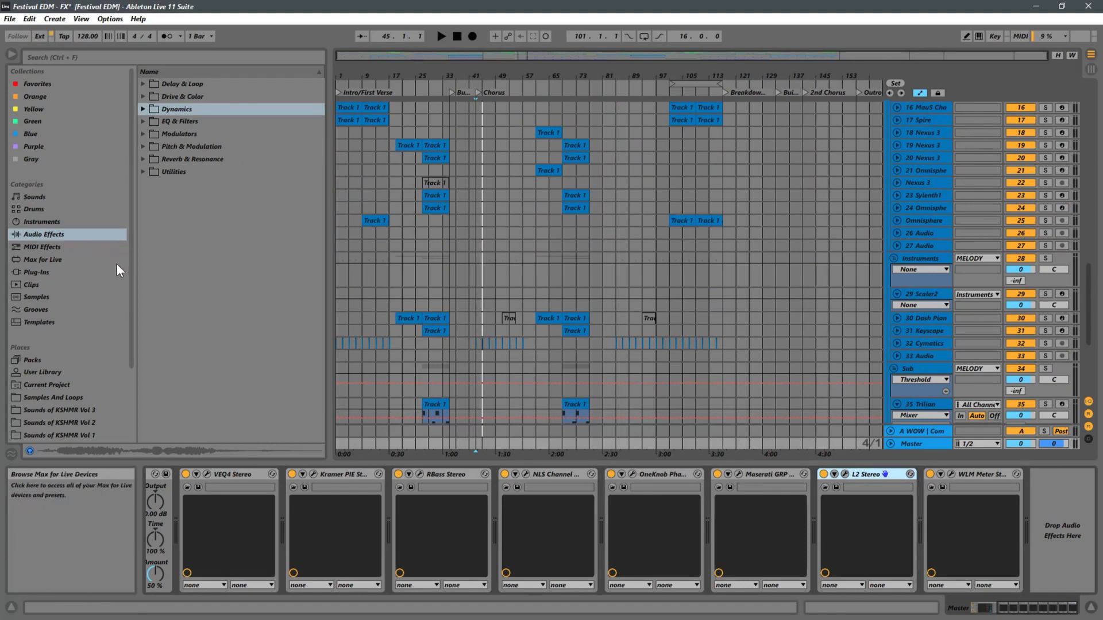
left_click(142, 124)
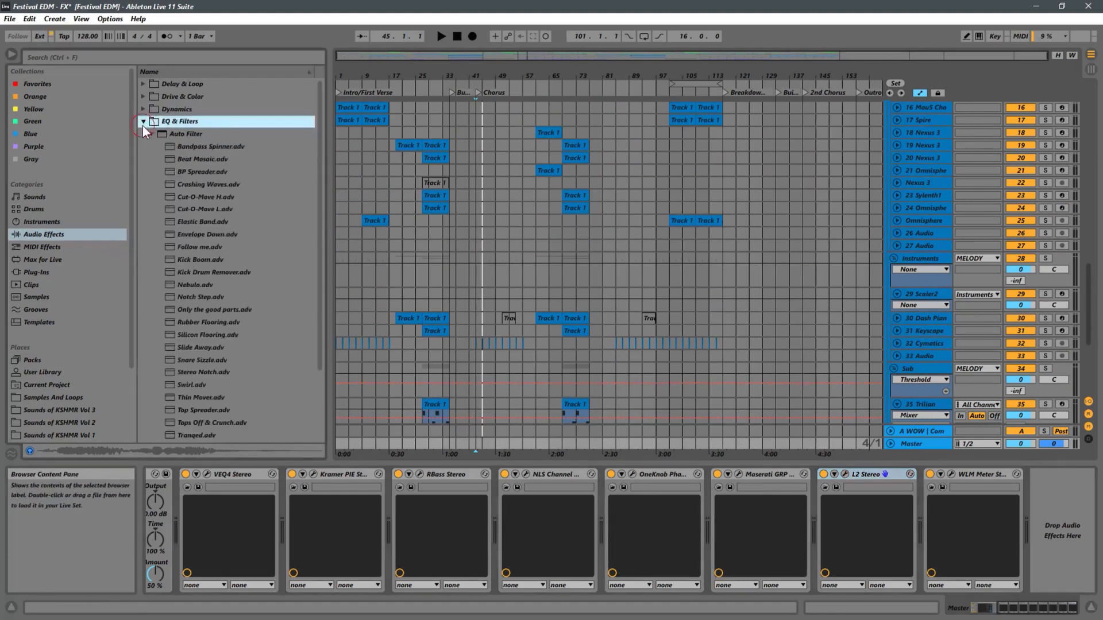
left_click(152, 136)
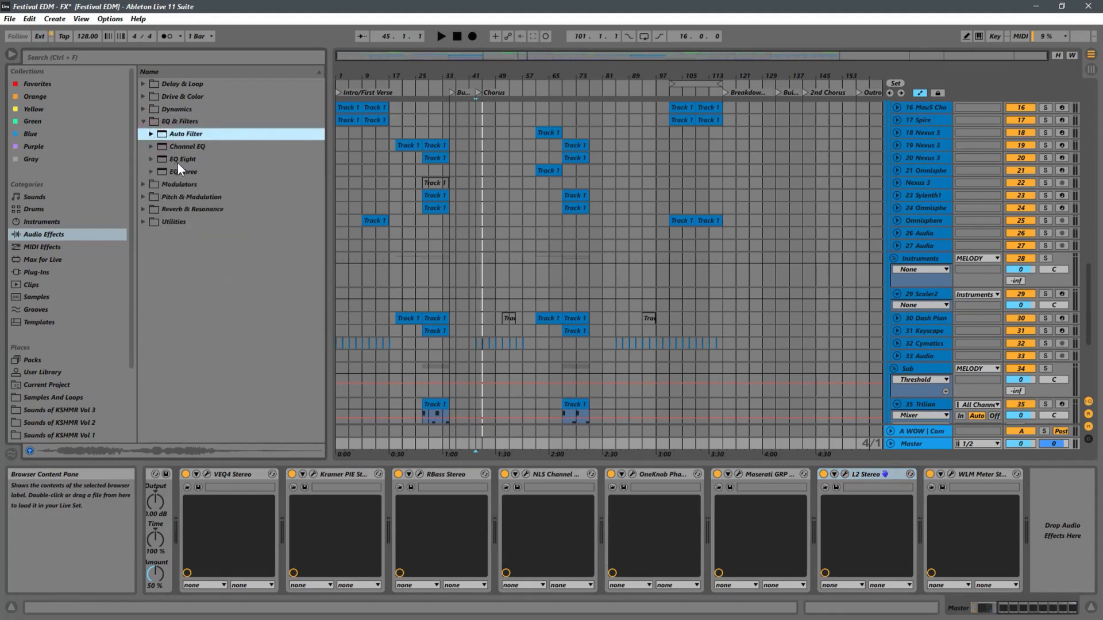
left_click(153, 161)
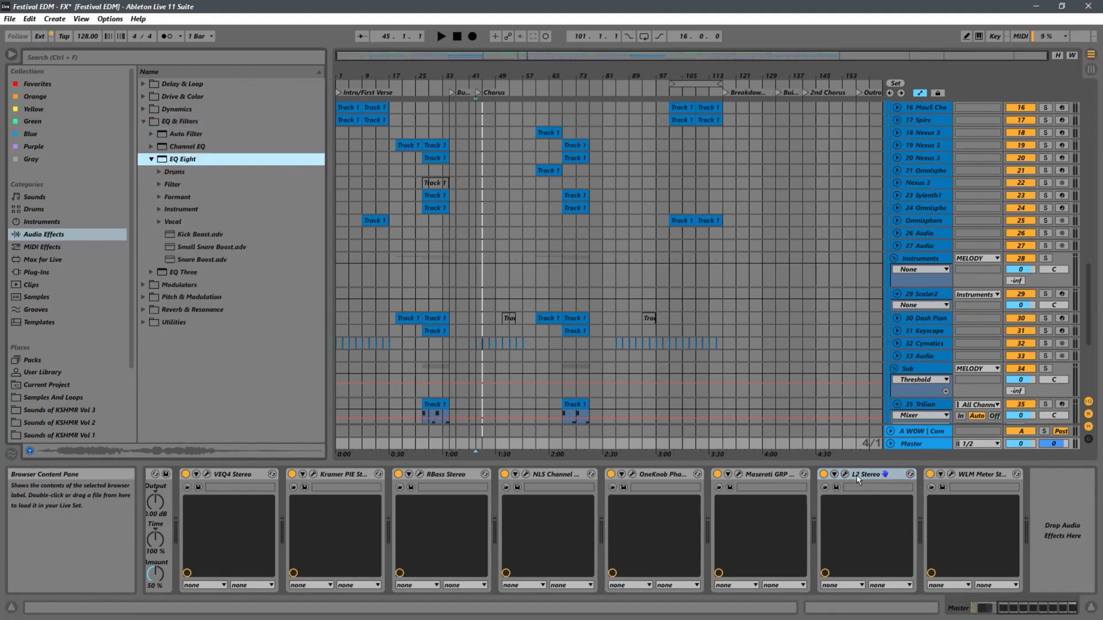
mouse_move(857, 475)
left_mouse_down()
mouse_move(944, 524)
mouse_move(719, 512)
mouse_move(831, 512)
left_mouse_up()
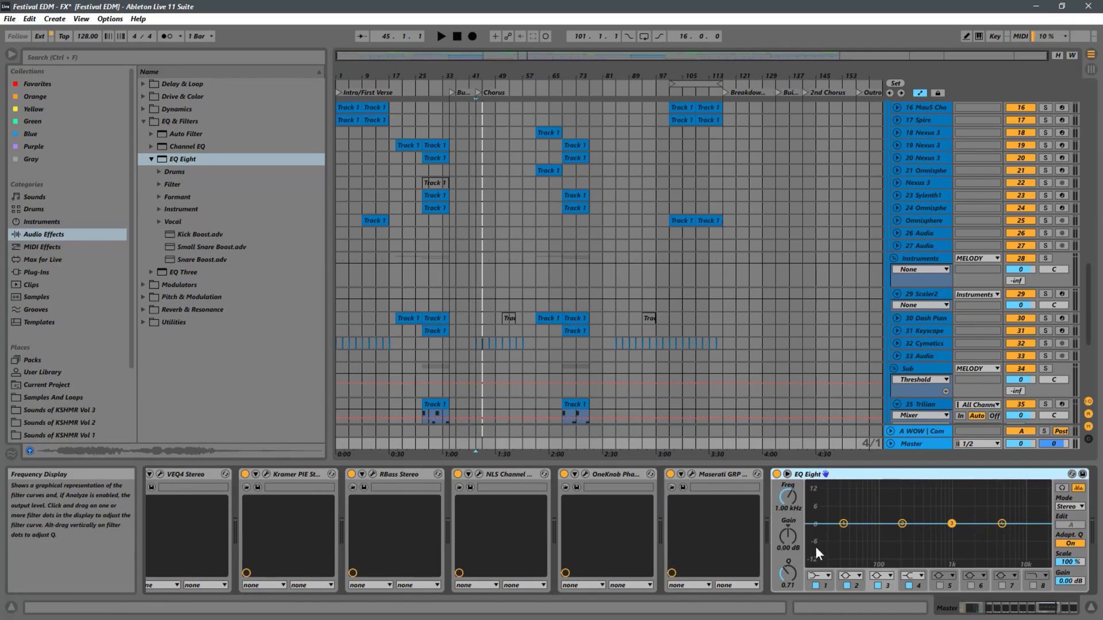
Switch off filters 1, 2, 3 and 4 in the EQ Eight.
left_click(825, 575)
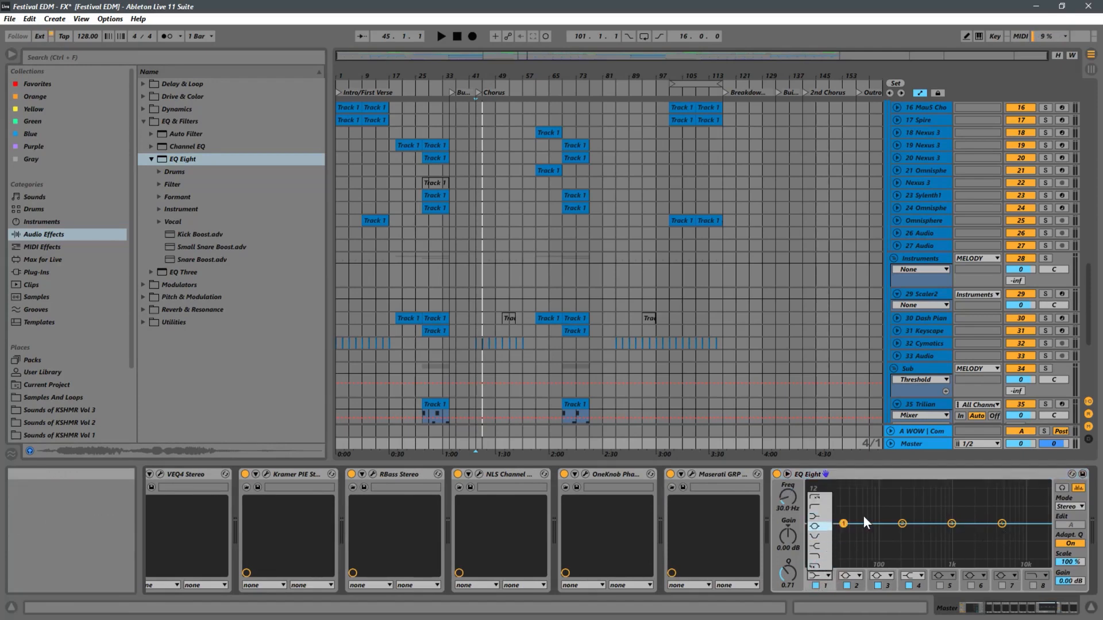
left_click(816, 586)
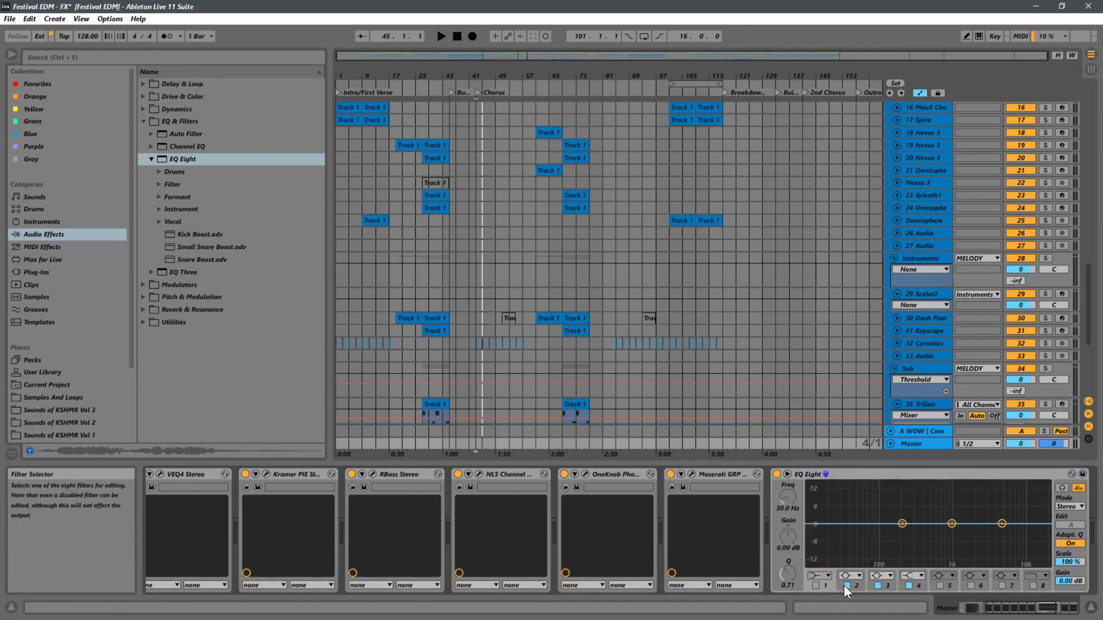
left_click(847, 586)
left_click(878, 586)
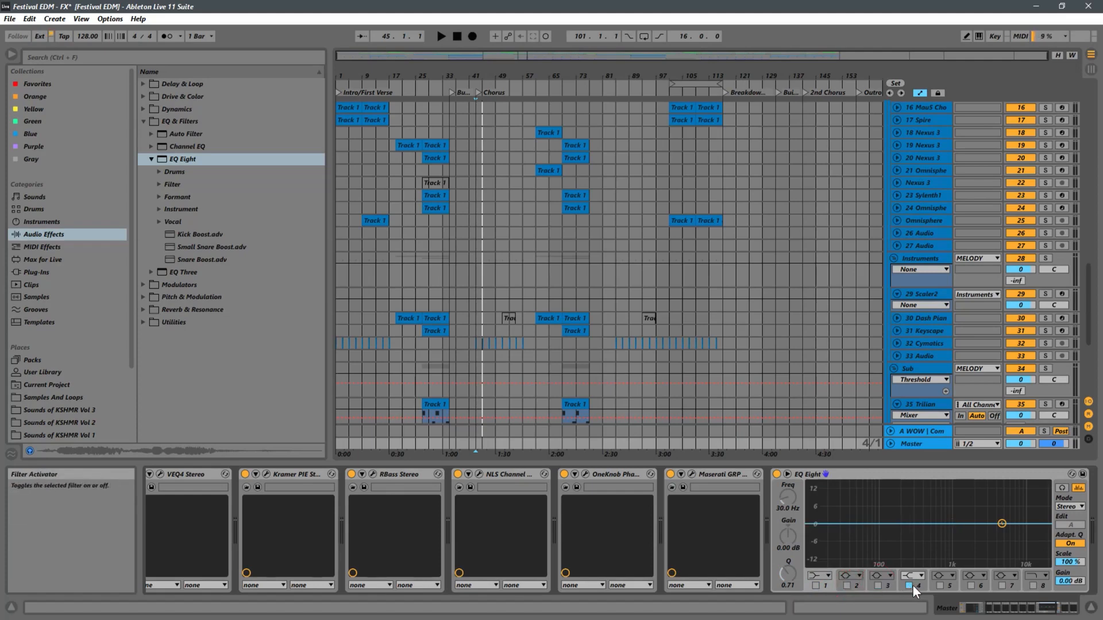
left_click(913, 585)
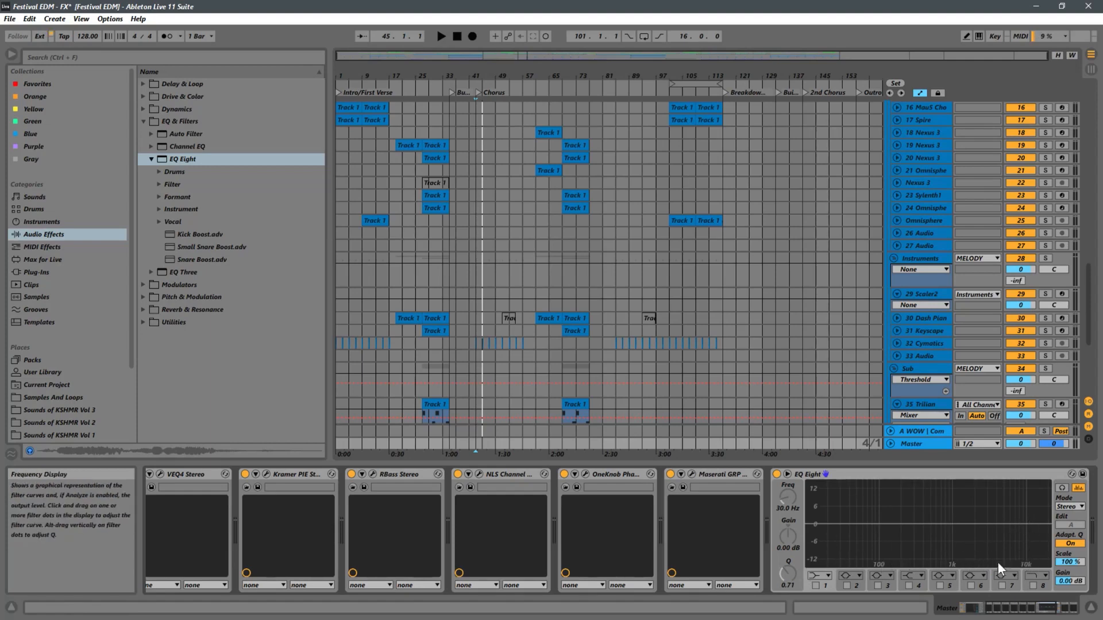
Switch on filter 8 of the EQ Eight and set its mode to Notch.
left_click(1032, 586)
left_click(1036, 576)
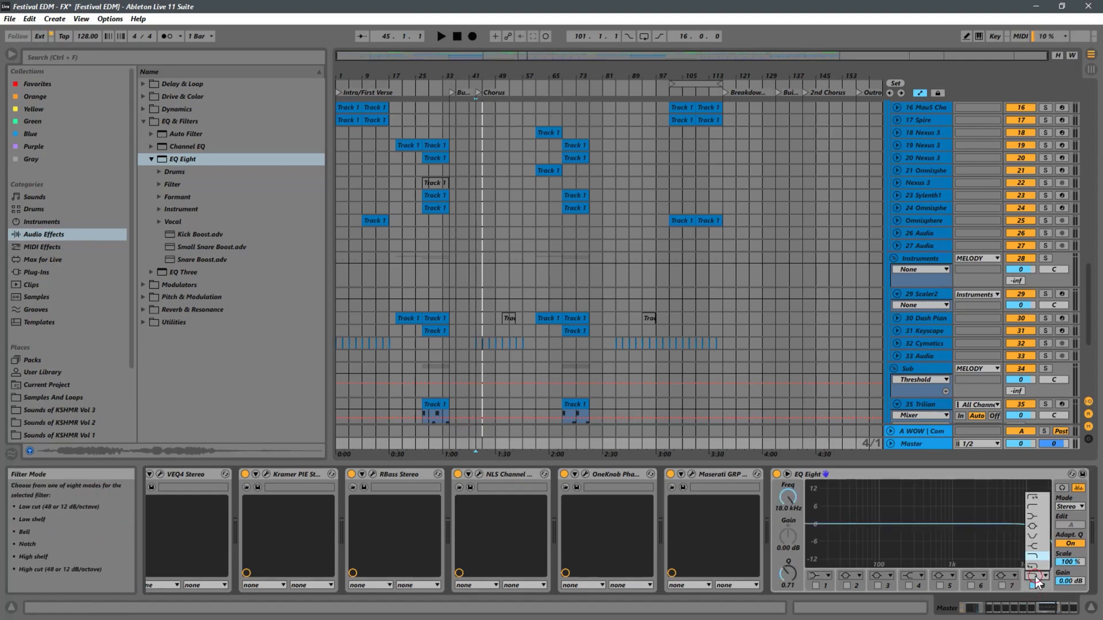
left_click(1042, 534)
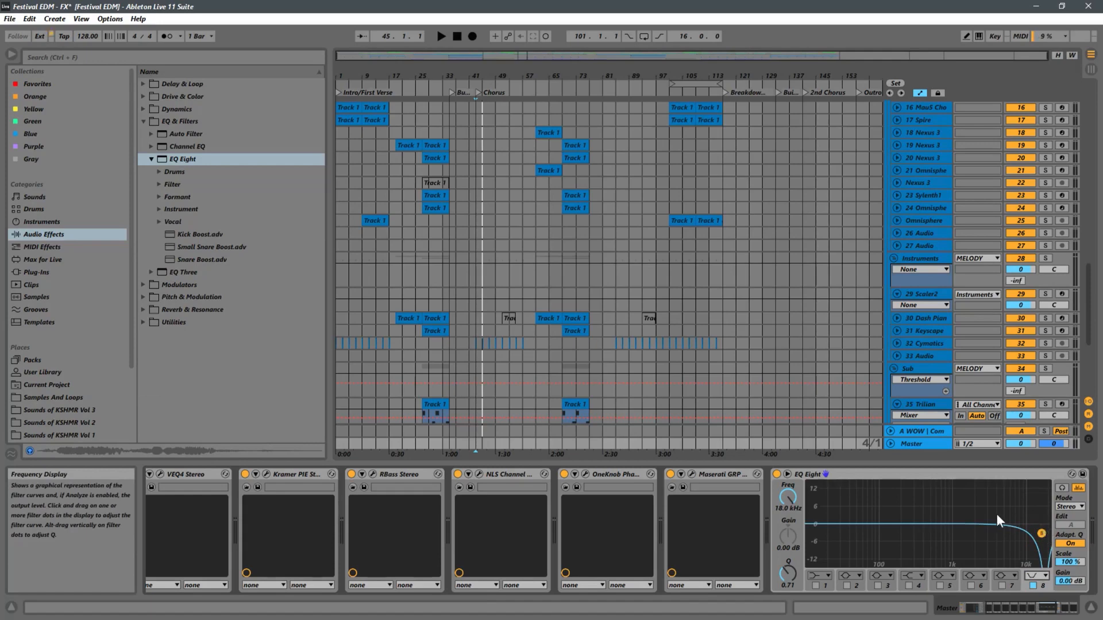
Move the filter 8 notch to 1.41 kHz, with its gain at 7.14 dB and Q at 6.69.
left_click_drag(788, 573, 828, 506)
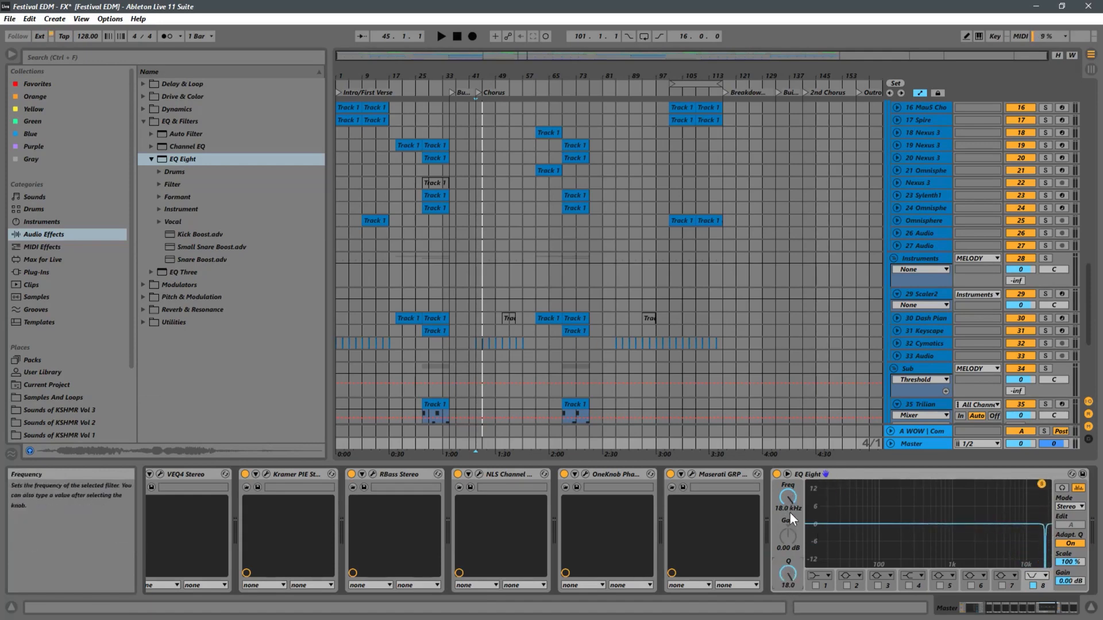
mouse_move(788, 539)
left_mouse_down()
mouse_move(793, 502)
mouse_move(794, 520)
mouse_move(807, 516)
mouse_move(787, 498)
mouse_move(793, 524)
left_mouse_up()
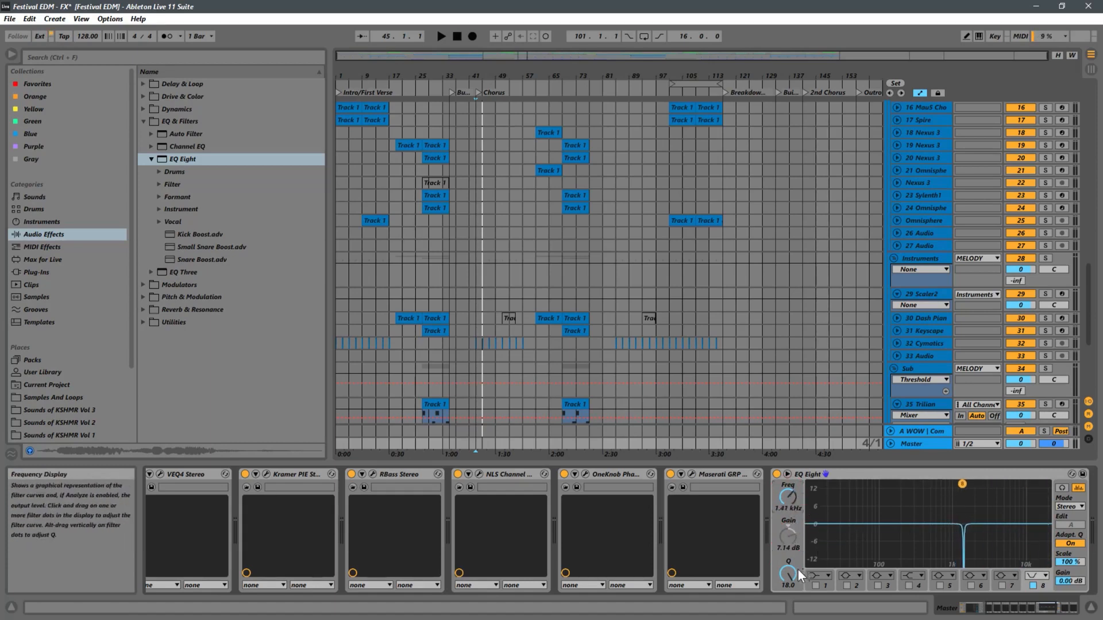
left_click_drag(798, 570, 787, 584)
Change filter 8 to a Bell and make it a narrow boost with 15 dB gain and a Q of 18.
left_click(1041, 575)
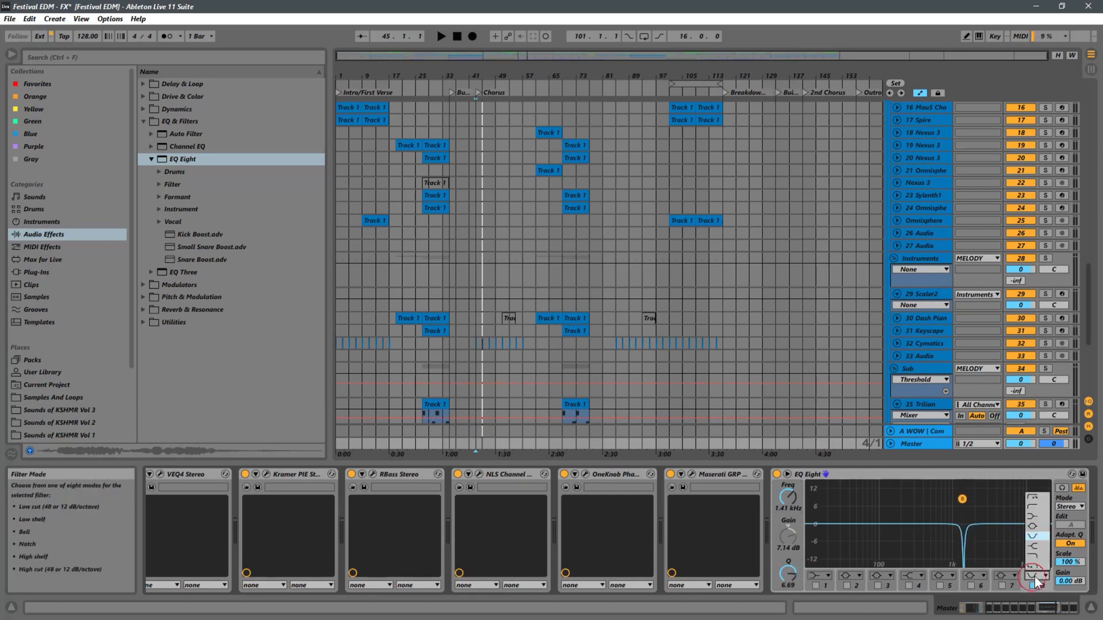
left_click(1040, 527)
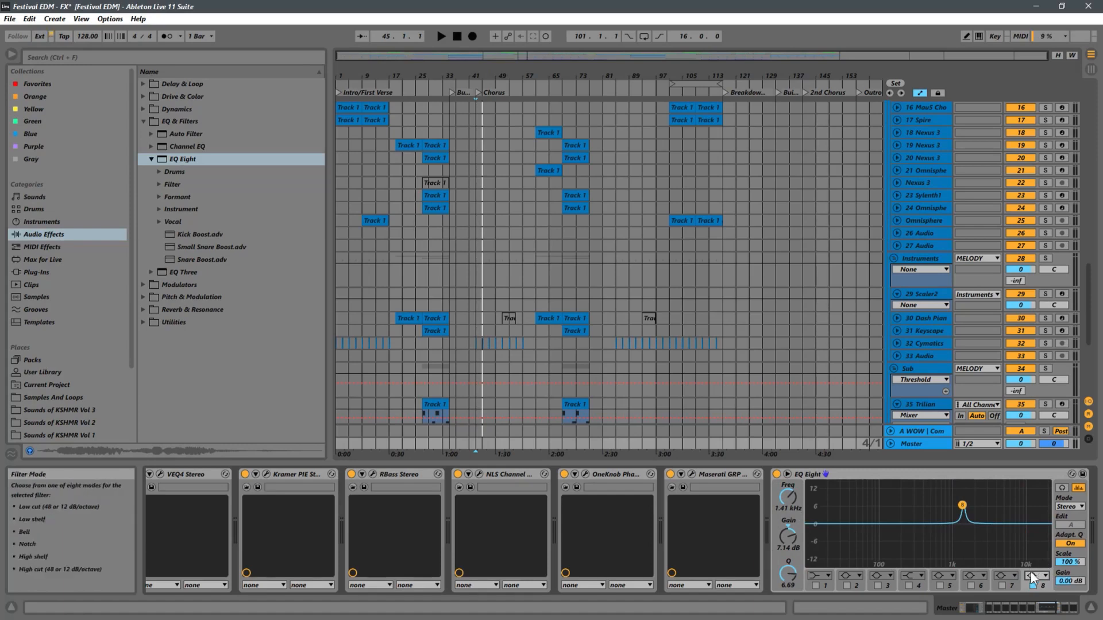
left_click_drag(790, 572, 791, 579)
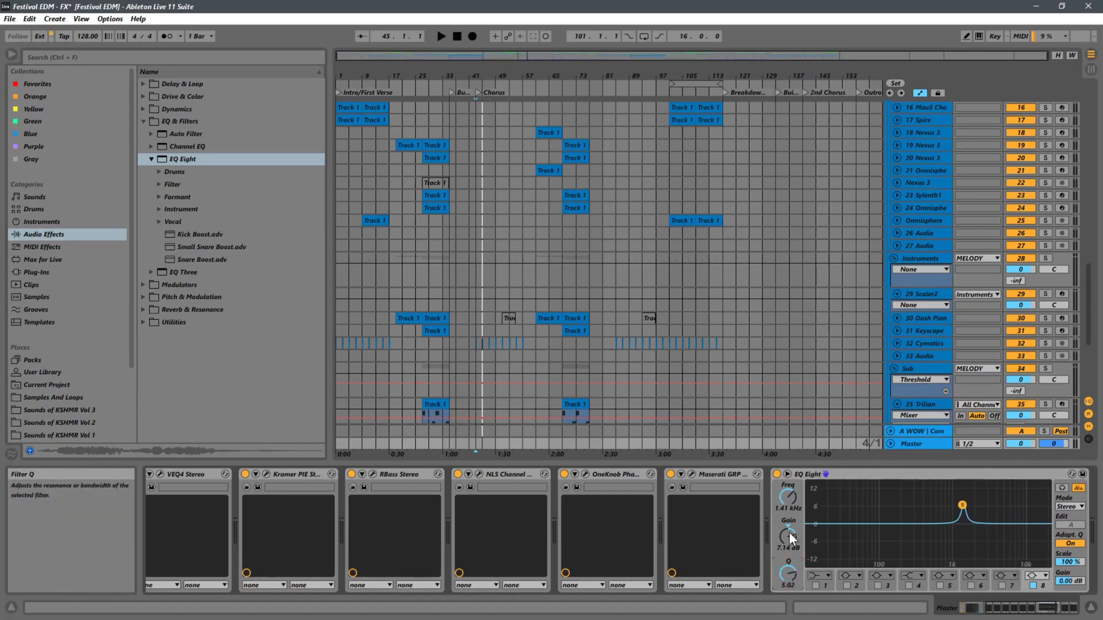
left_click_drag(788, 534, 795, 490)
left_click_drag(803, 578, 802, 545)
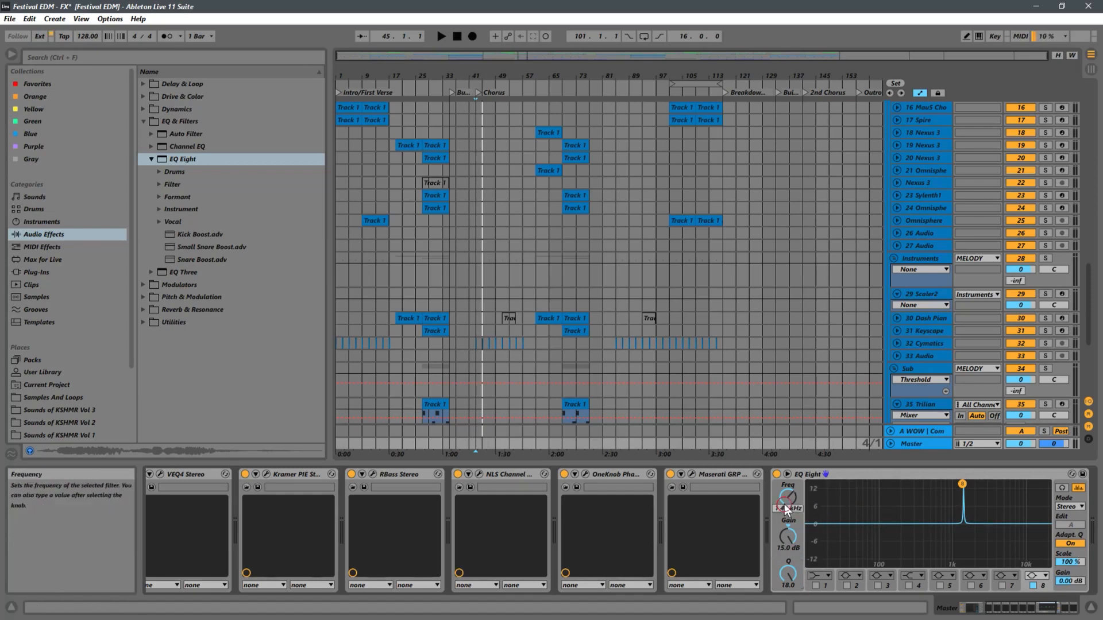
Enable the EQ Eight's audition mode and set filter 8 to 1.10 kHz with a 15 dB gain.
left_click_drag(784, 504, 785, 489)
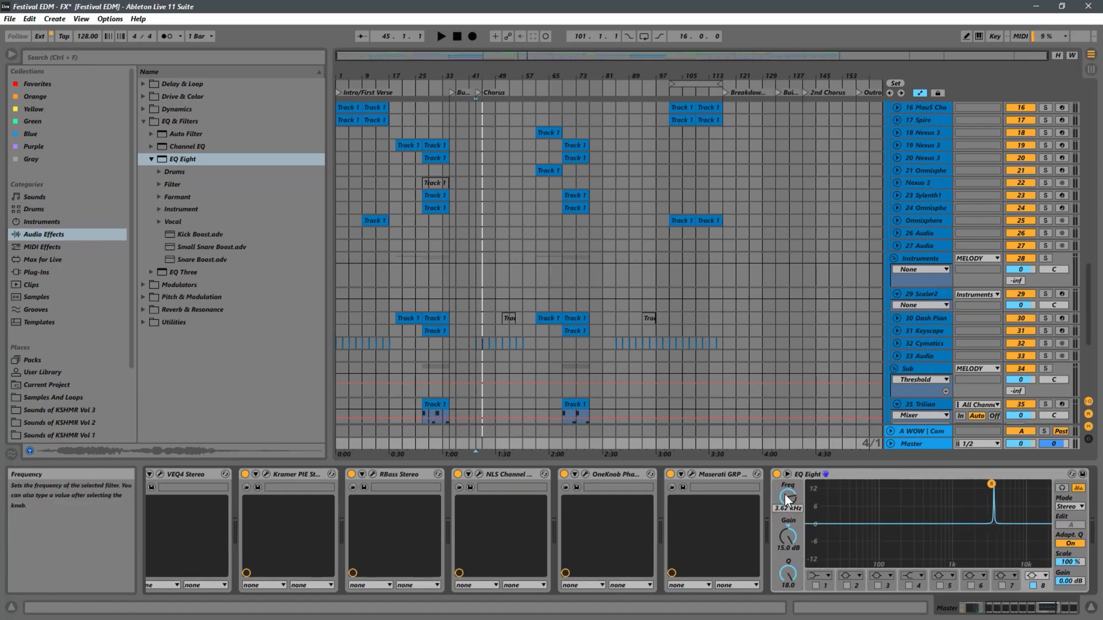
left_click(1061, 487)
mouse_move(790, 495)
left_mouse_down()
mouse_move(788, 542)
mouse_move(799, 506)
left_mouse_up()
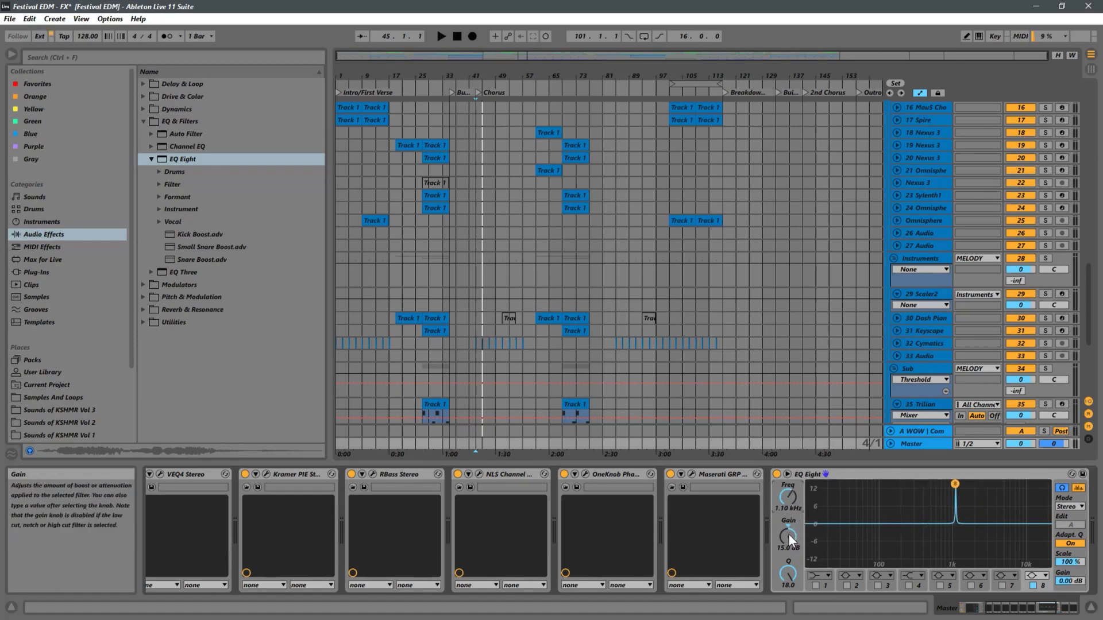
left_click_drag(788, 533, 789, 579)
left_click_drag(788, 537, 786, 429)
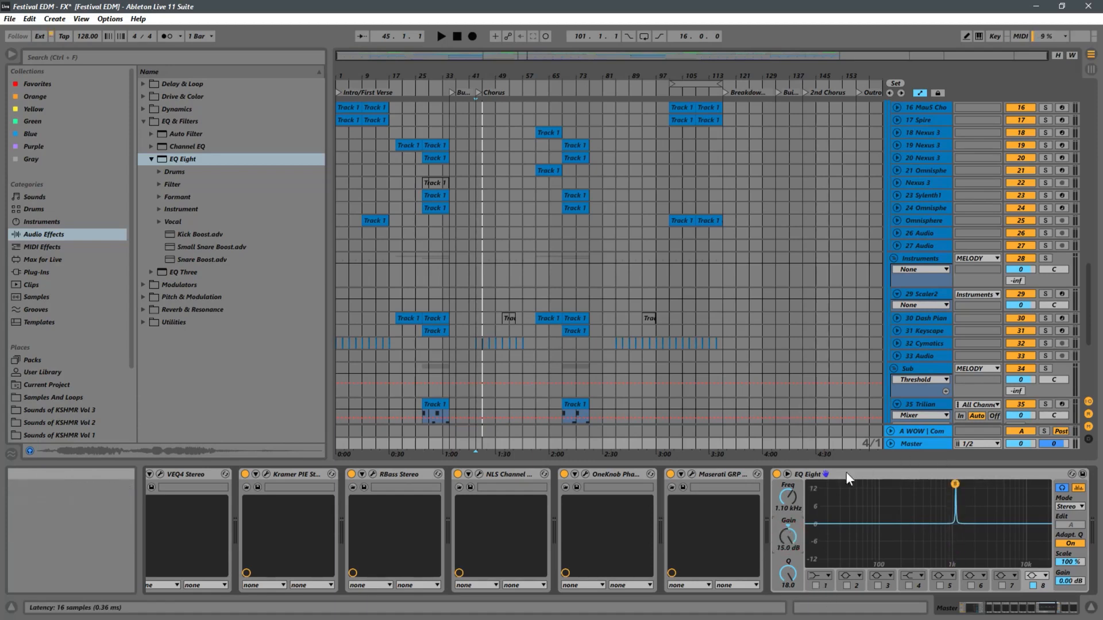
Play the chorus while sweeping filter 8 through the spectrum to 9.58 kHz, and cut its gain to -15 dB.
key("space")
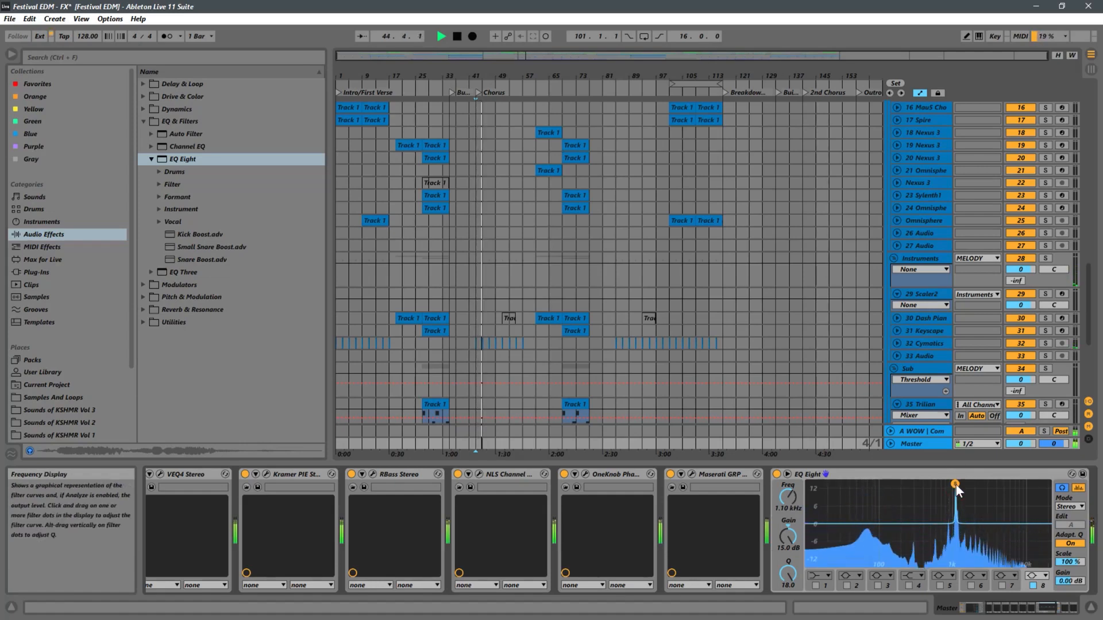
left_click_drag(956, 485, 1033, 468)
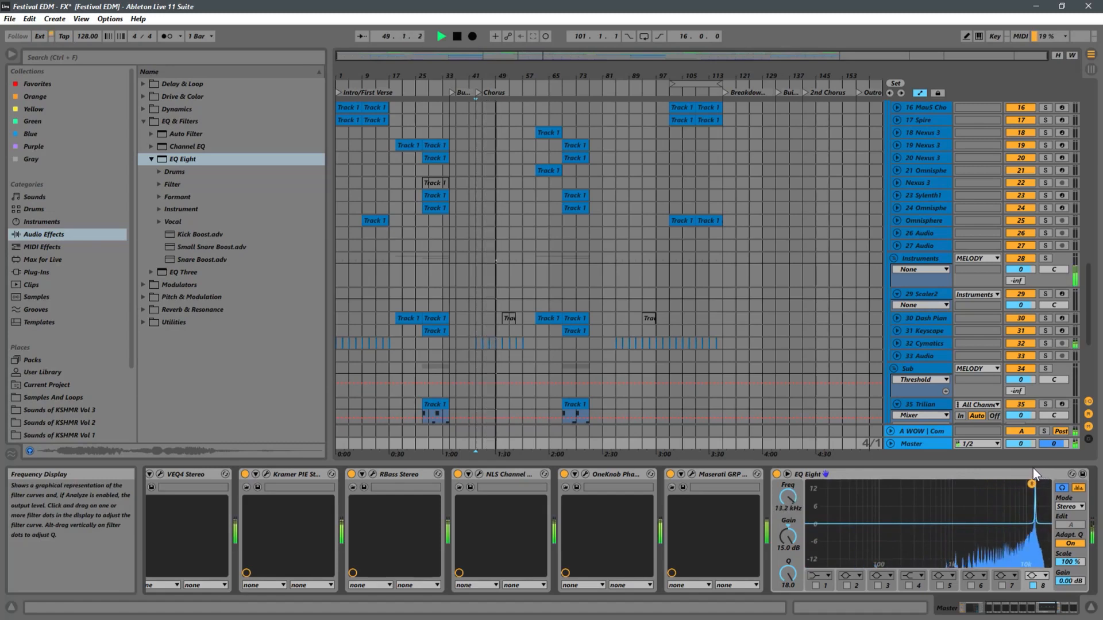
mouse_move(1033, 468)
left_mouse_down()
mouse_move(995, 465)
mouse_move(1019, 465)
mouse_move(1021, 453)
left_mouse_up()
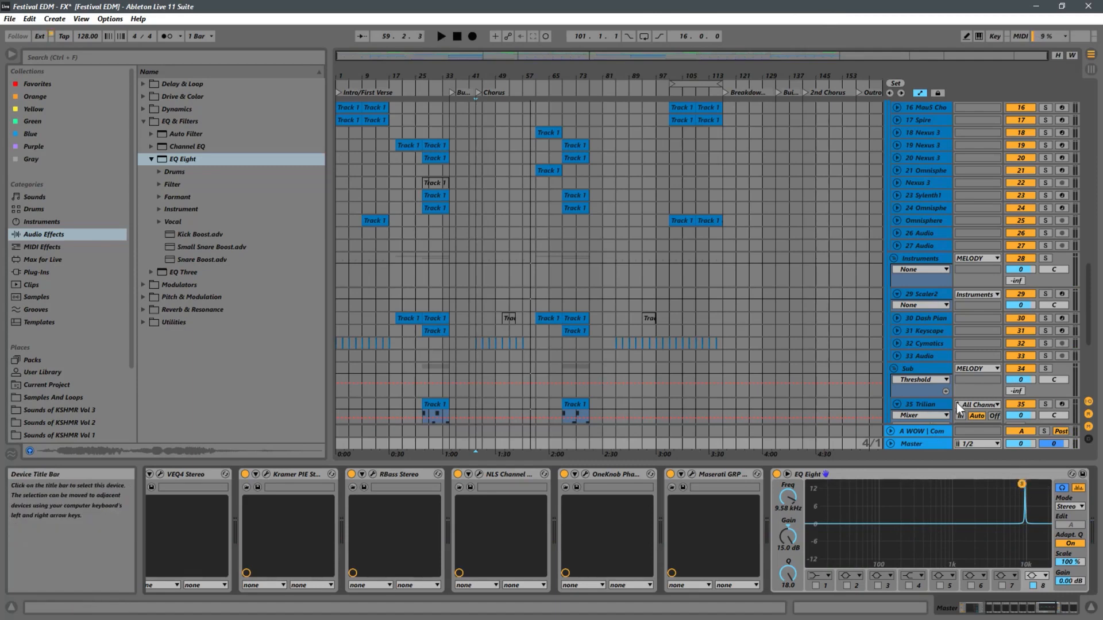
left_click_drag(787, 539, 787, 579)
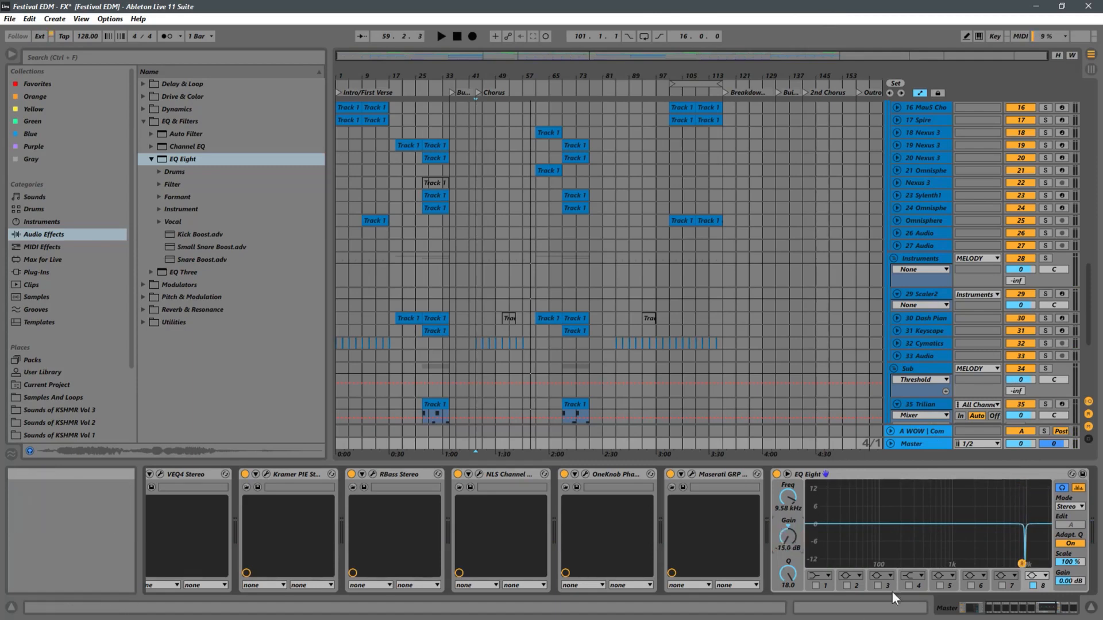
Enable filter 7 of the EQ Eight at 5.00 kHz as a narrow boost with 15 dB gain and a Q of 18.
left_click(1001, 584)
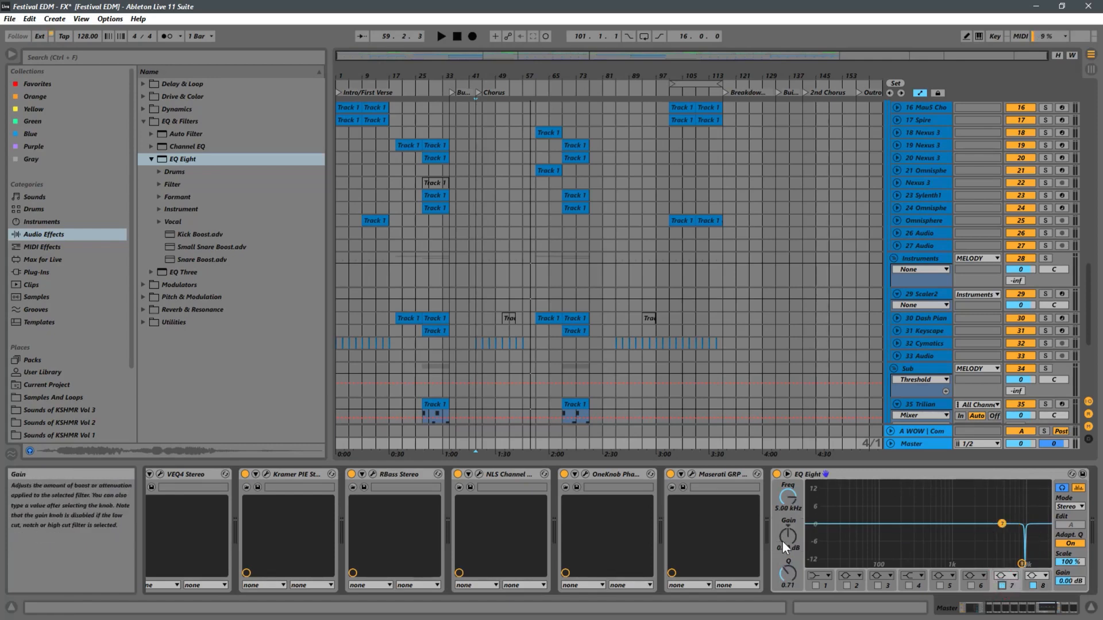
left_click_drag(787, 539, 786, 519)
left_click_drag(787, 571, 796, 394)
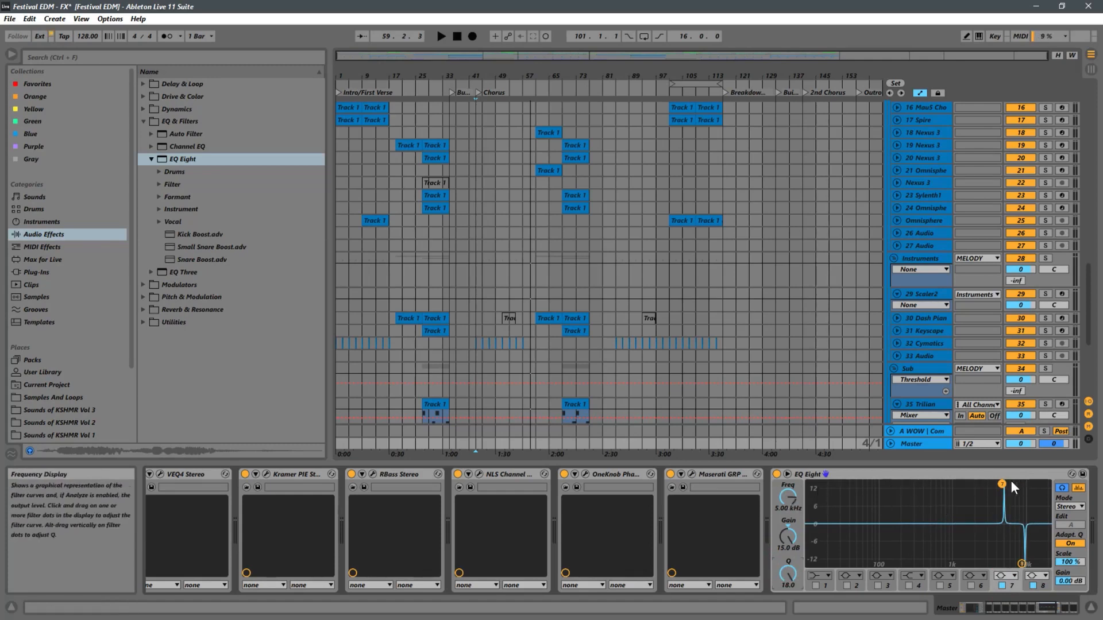
Audition the filter 7 boost during the chorus, cut its gain to -15 dB, and replay the chorus briefly.
key("space")
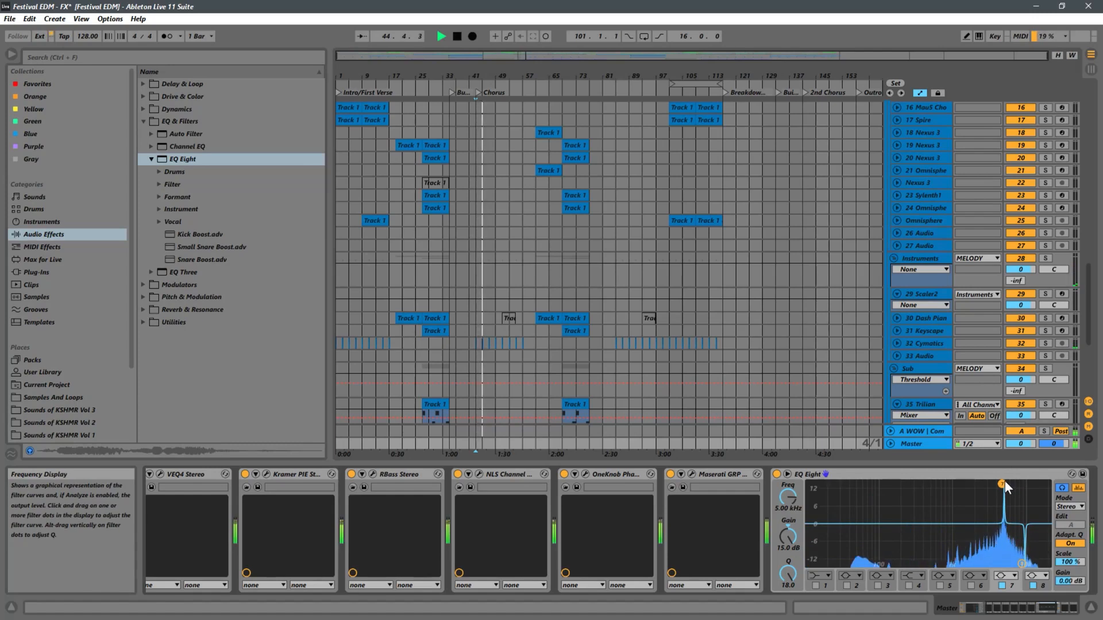
key("space")
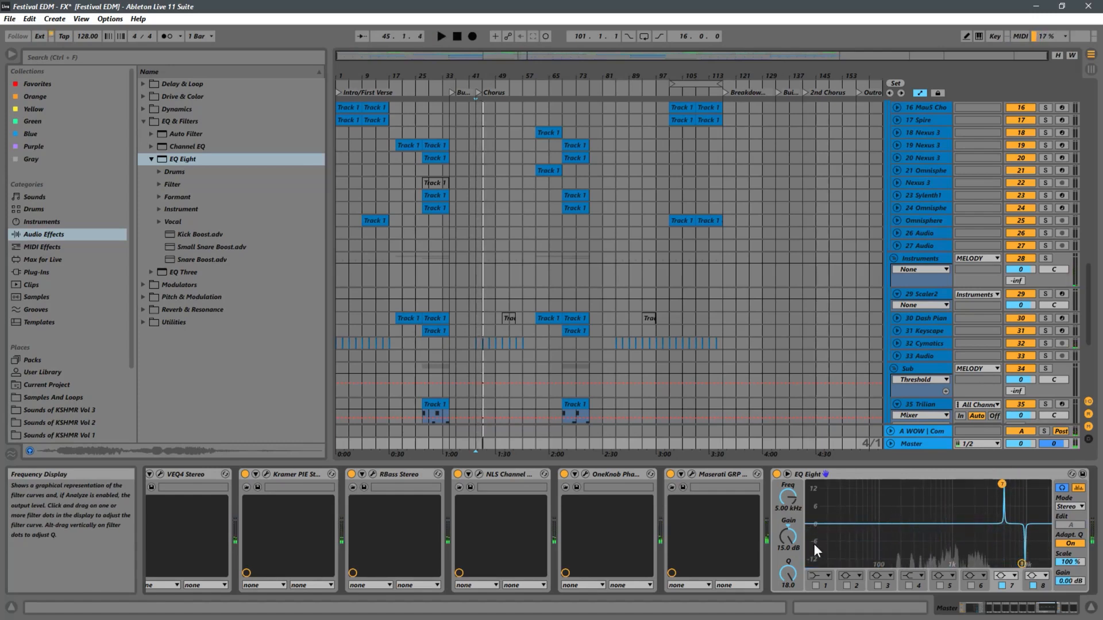
left_click_drag(788, 538, 788, 609)
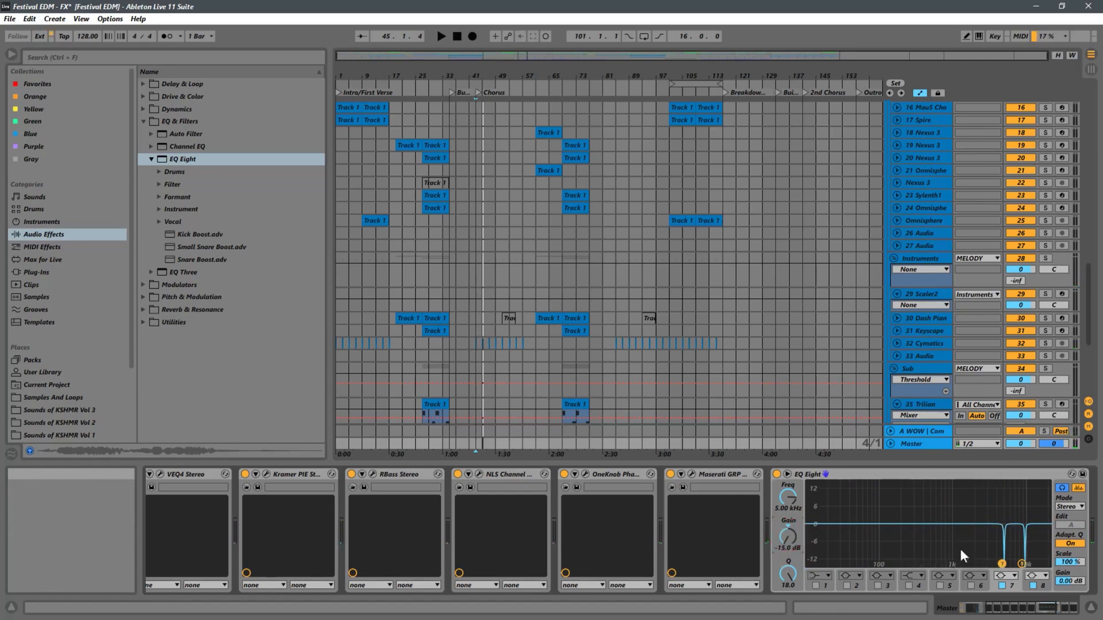
key("space")
key("space")
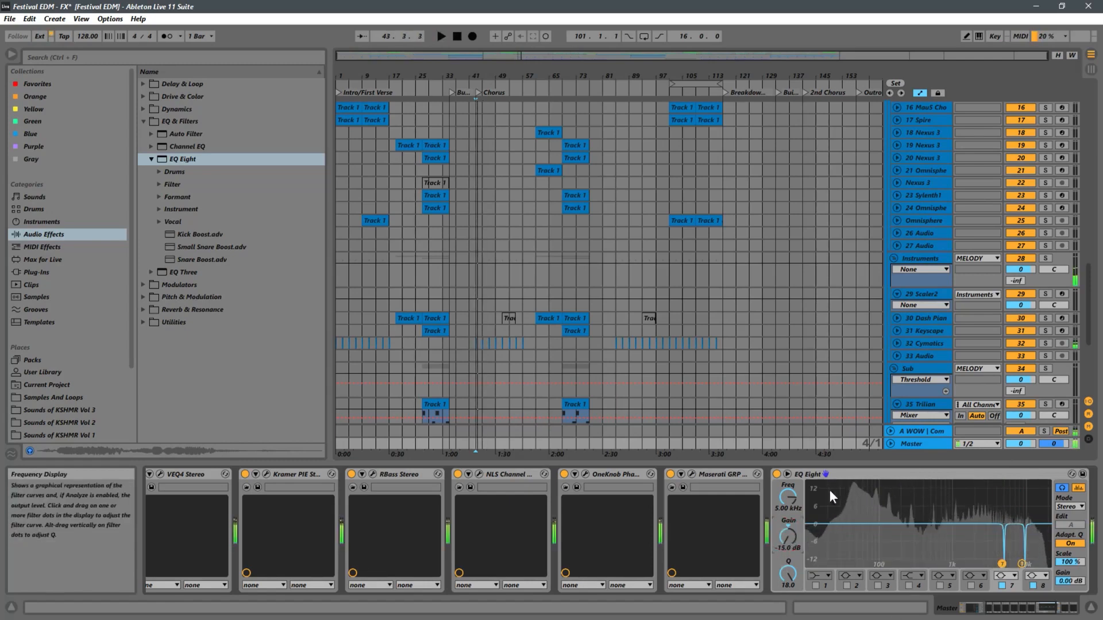
Enable filter 6 as a narrow boost with 15 dB gain and a Q of 18, and start playing the chorus.
left_click(970, 585)
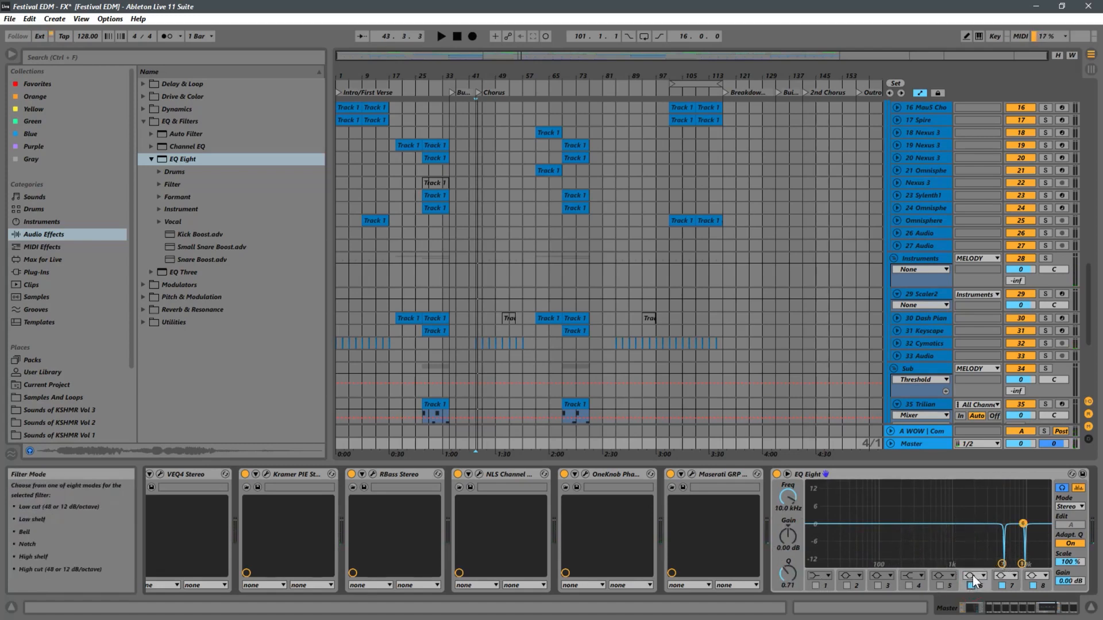
left_click_drag(804, 524, 823, 469)
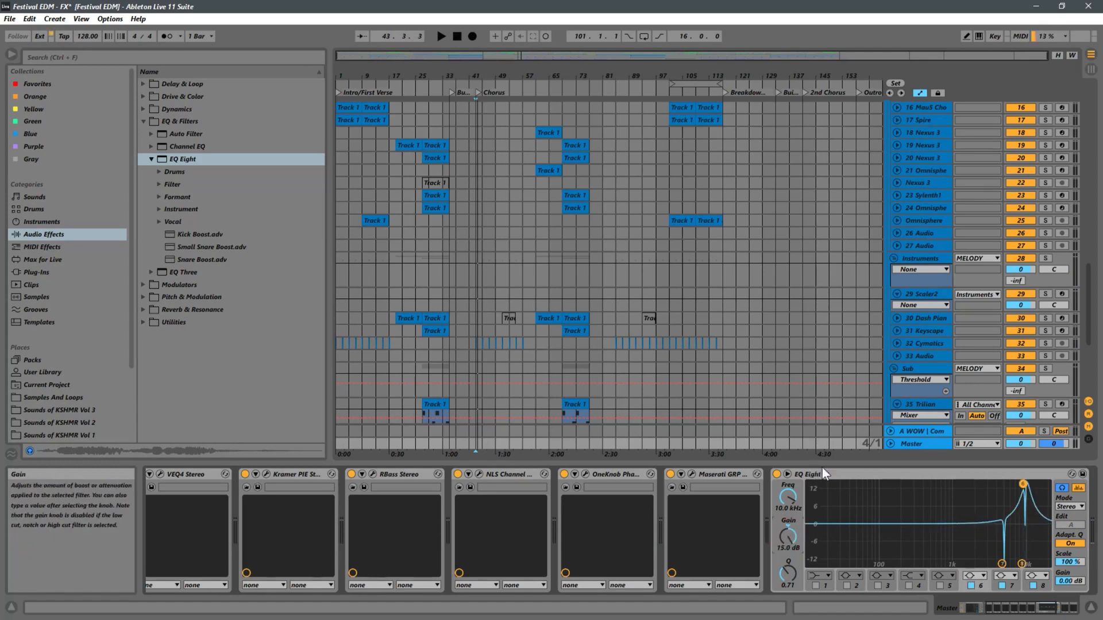
left_click_drag(789, 574, 781, 498)
key("space")
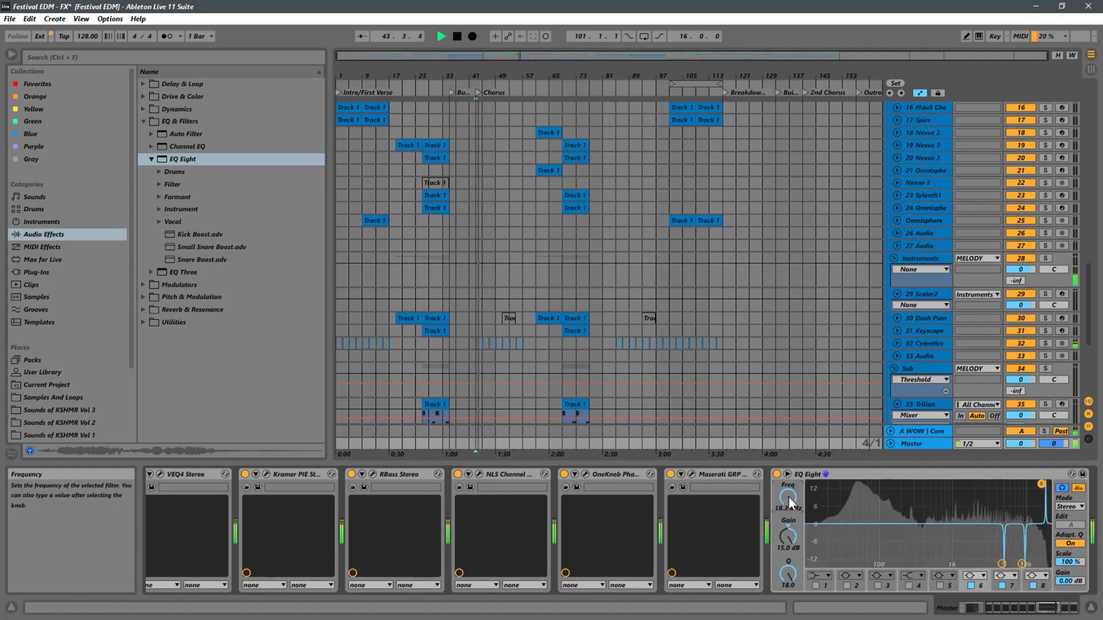
Sweep filter 6 down to 2.67 kHz, cut its gain to -15 dB, and audition the result.
left_click_drag(1044, 484, 985, 442)
key("space")
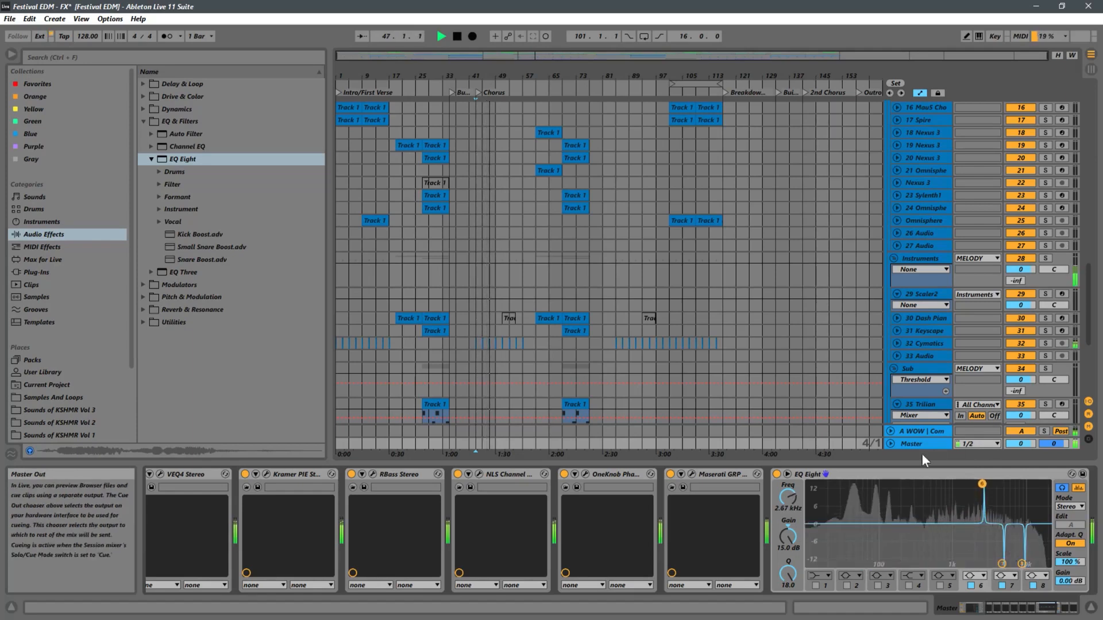
left_click_drag(789, 541, 774, 618)
key("space")
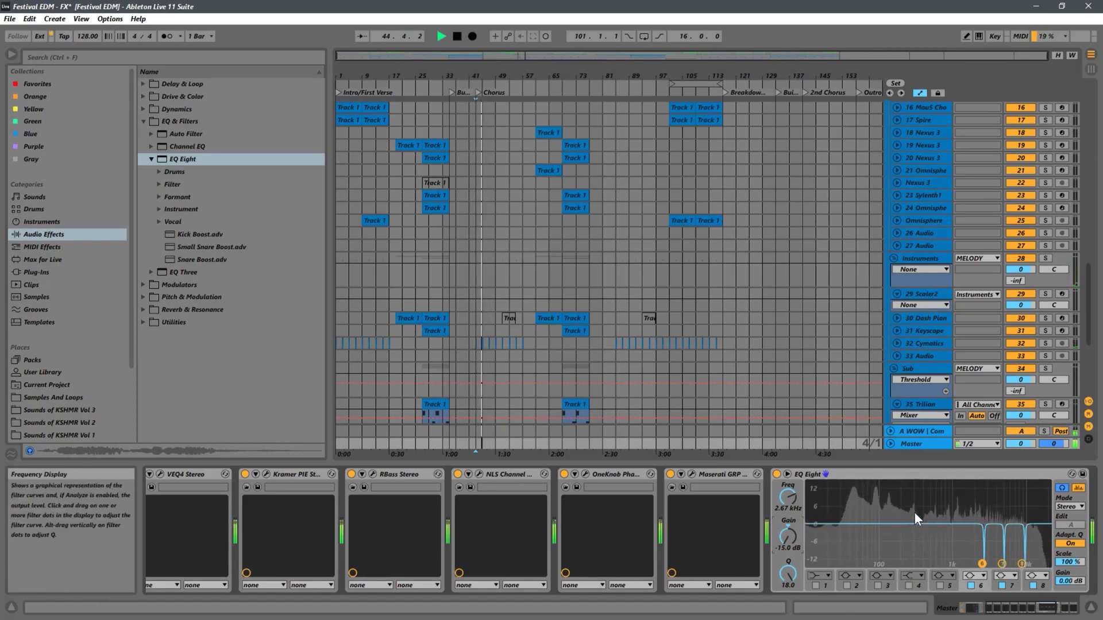
left_click_drag(789, 573, 791, 524)
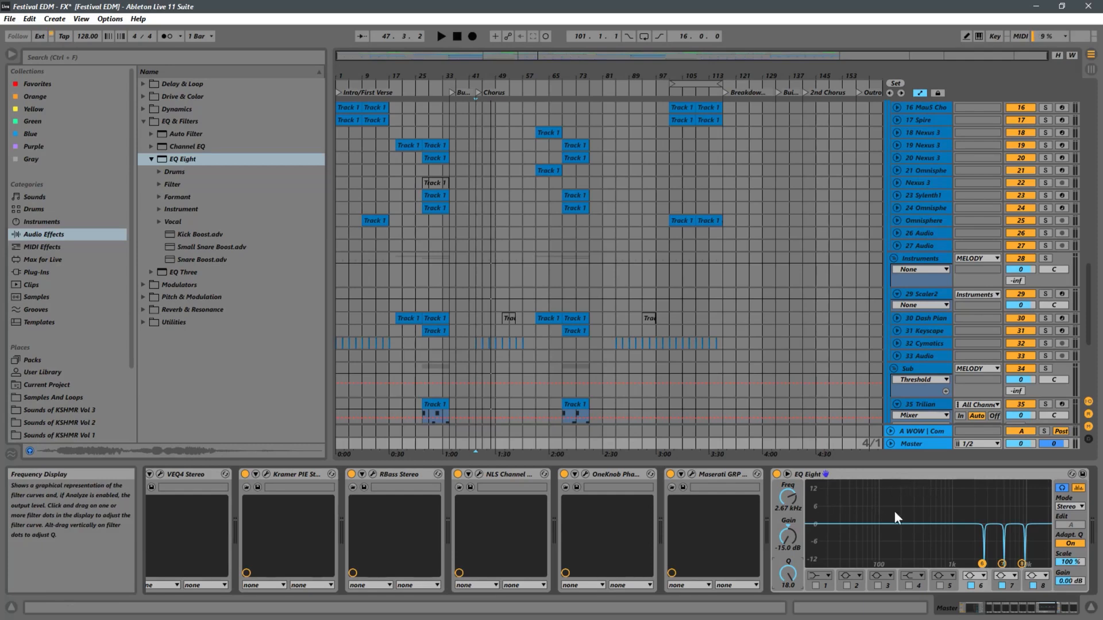
Delete the EQ Eight from the Master chain and collapse the EQ & Filters folder in the browser.
left_click(932, 476)
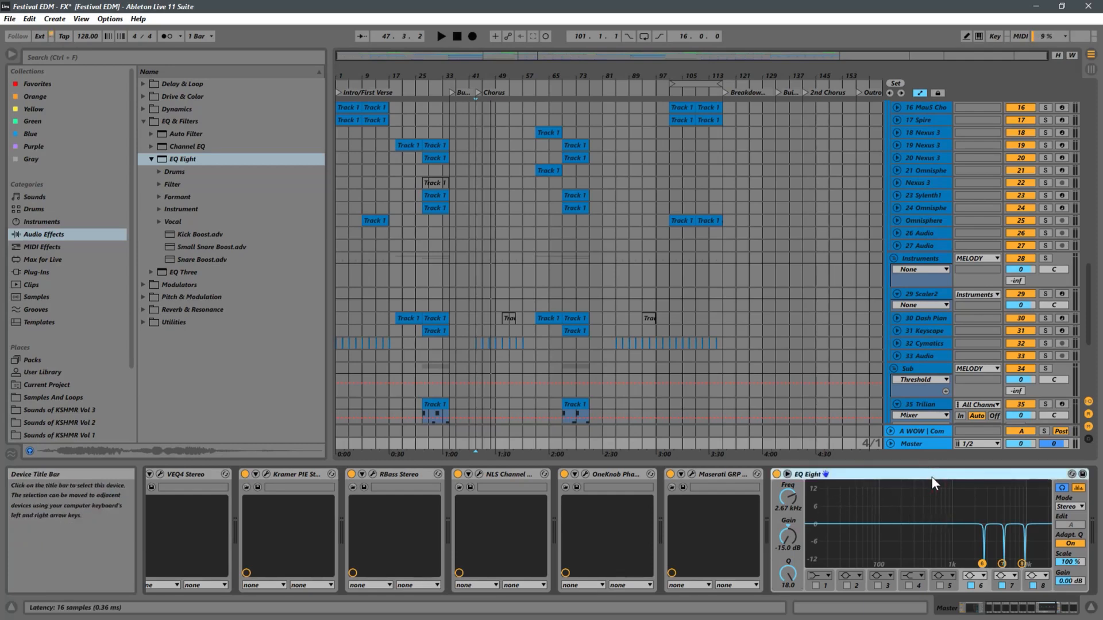
key("Delete")
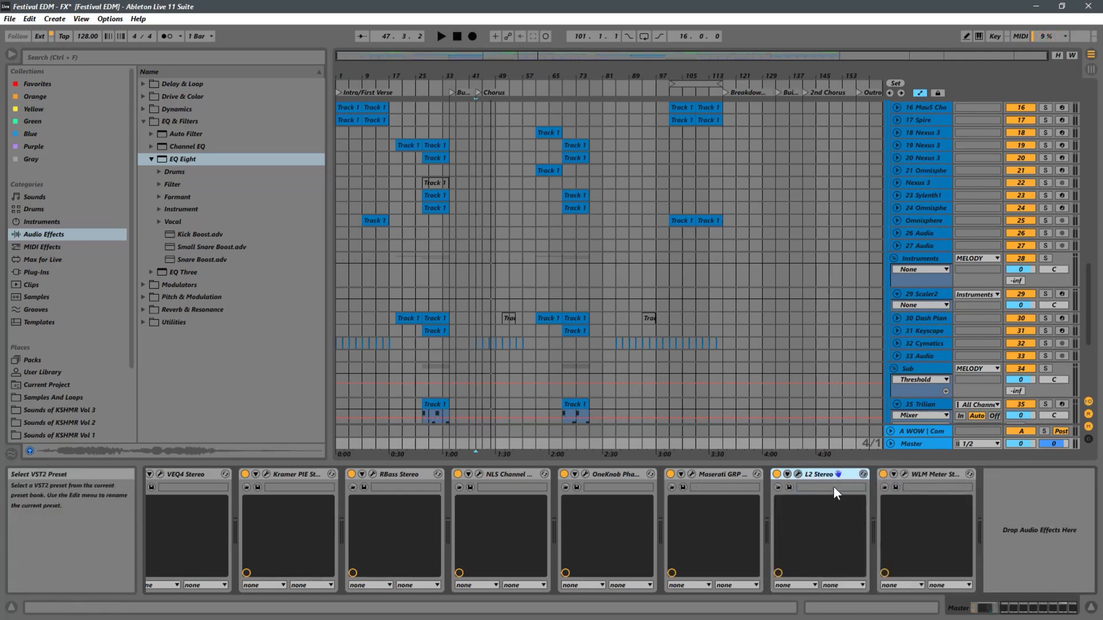
left_click(150, 159)
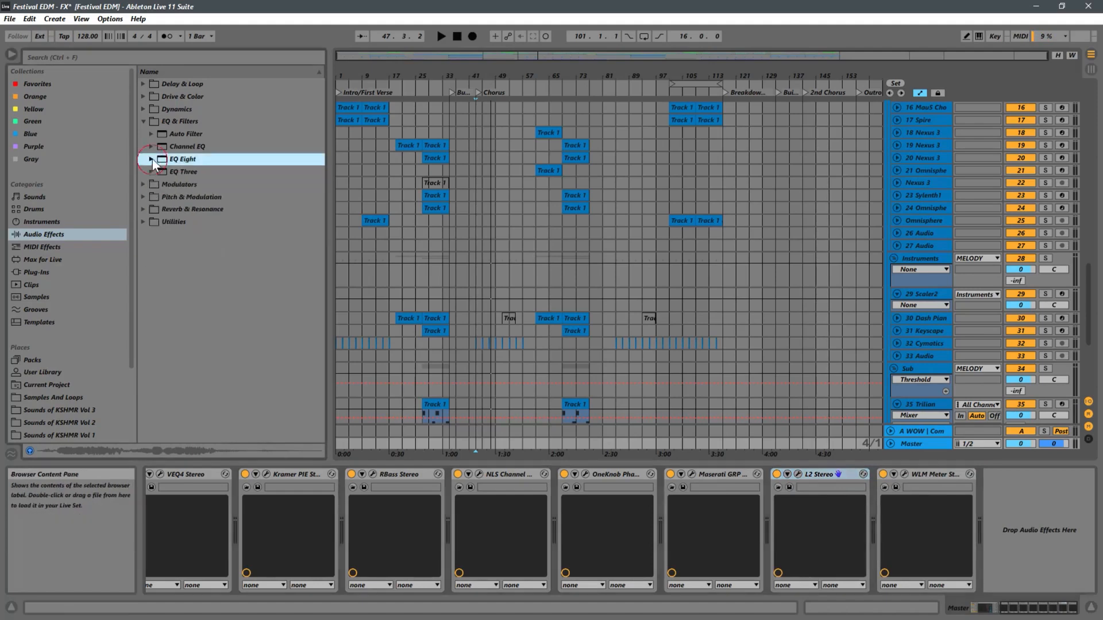
left_click(143, 120)
Insert the Oeksound Soothe2 plug-in before L2 Stereo in the Master chain and shift its window to the side.
left_click(55, 272)
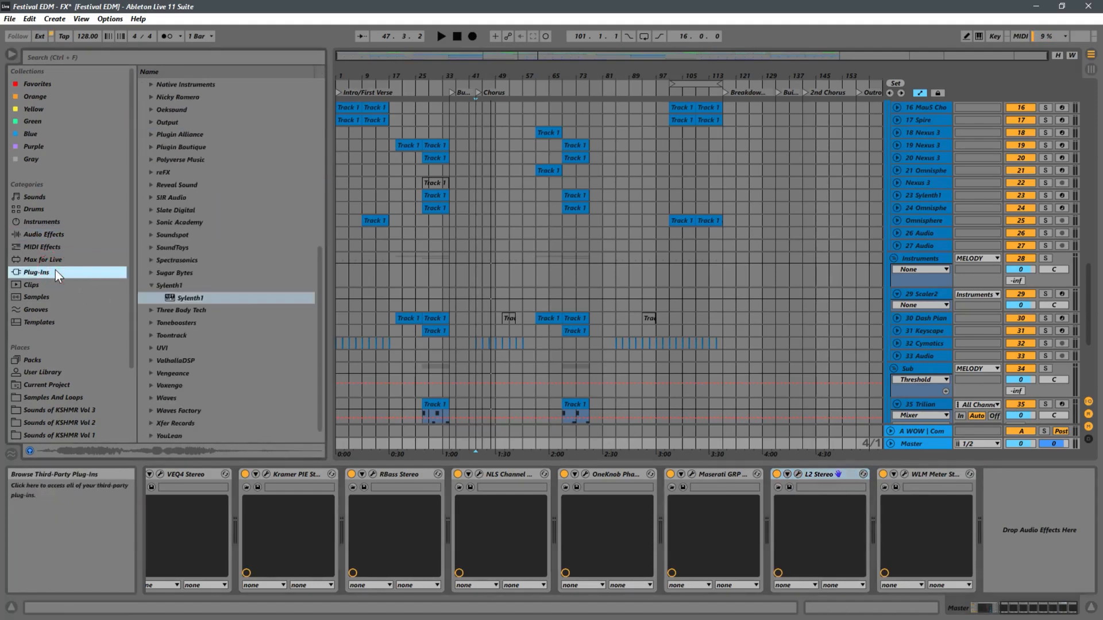
left_click(149, 285)
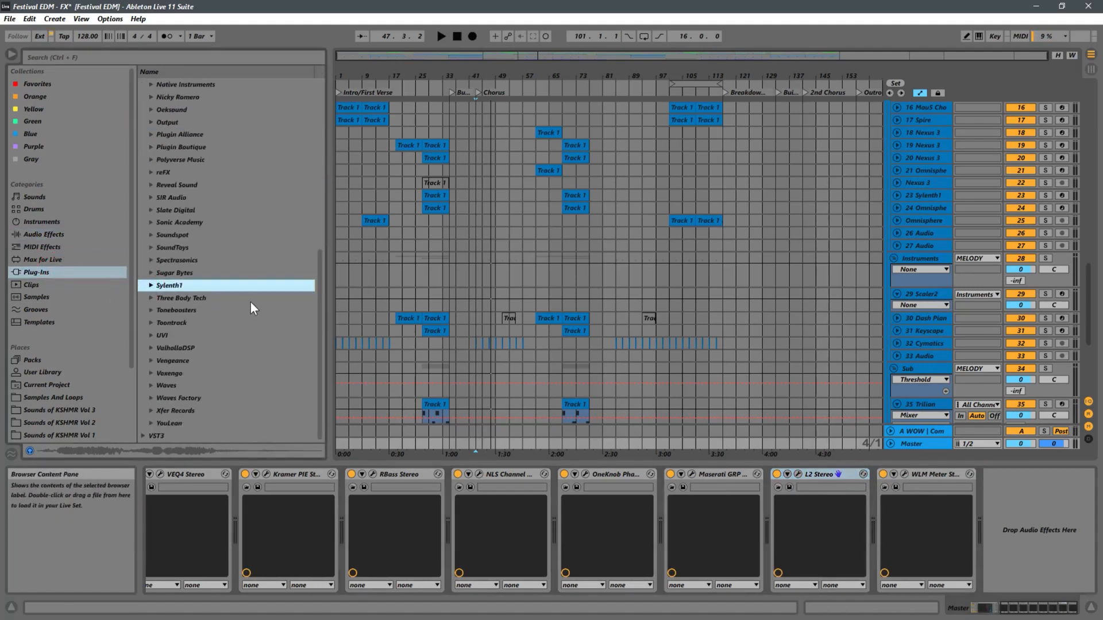
scroll(252, 305, "up", 3)
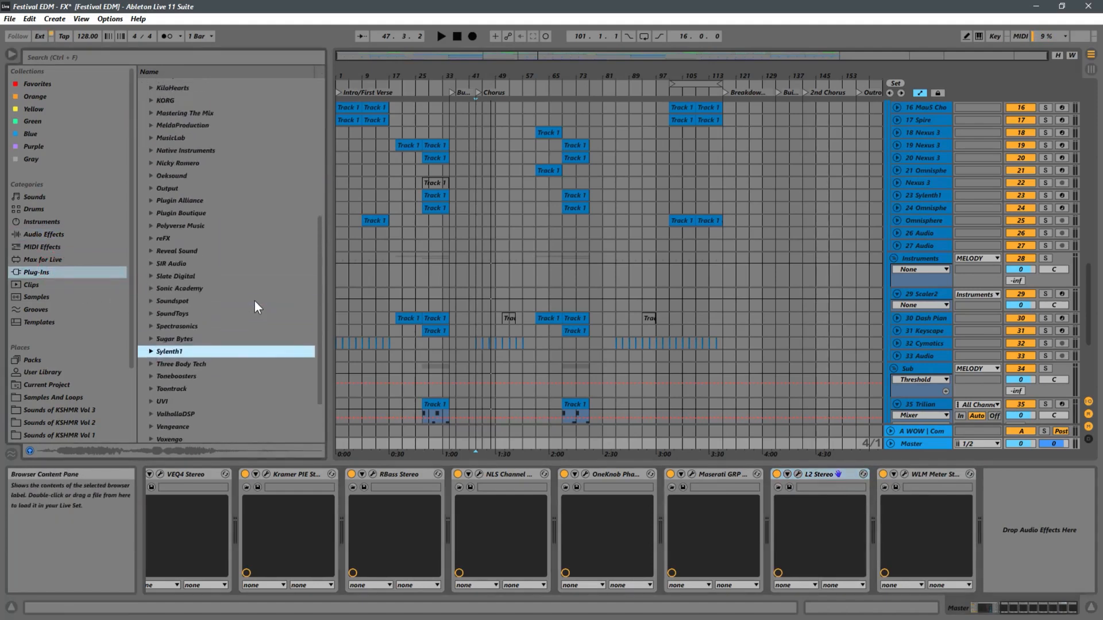
left_click(152, 177)
left_click_drag(182, 188, 787, 504)
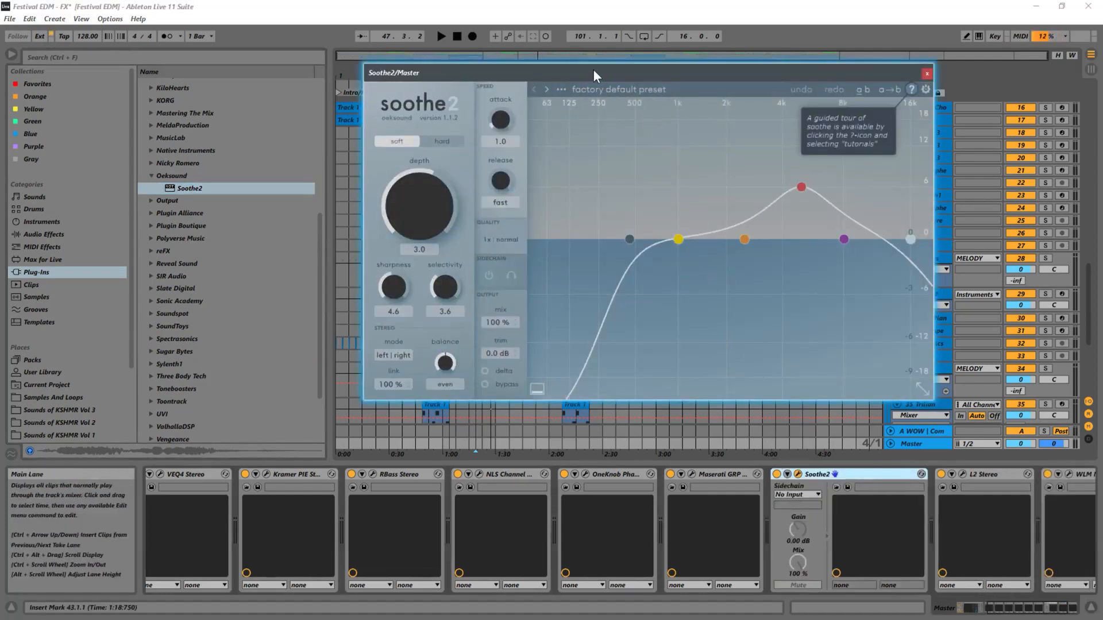
left_click_drag(591, 68, 471, 63)
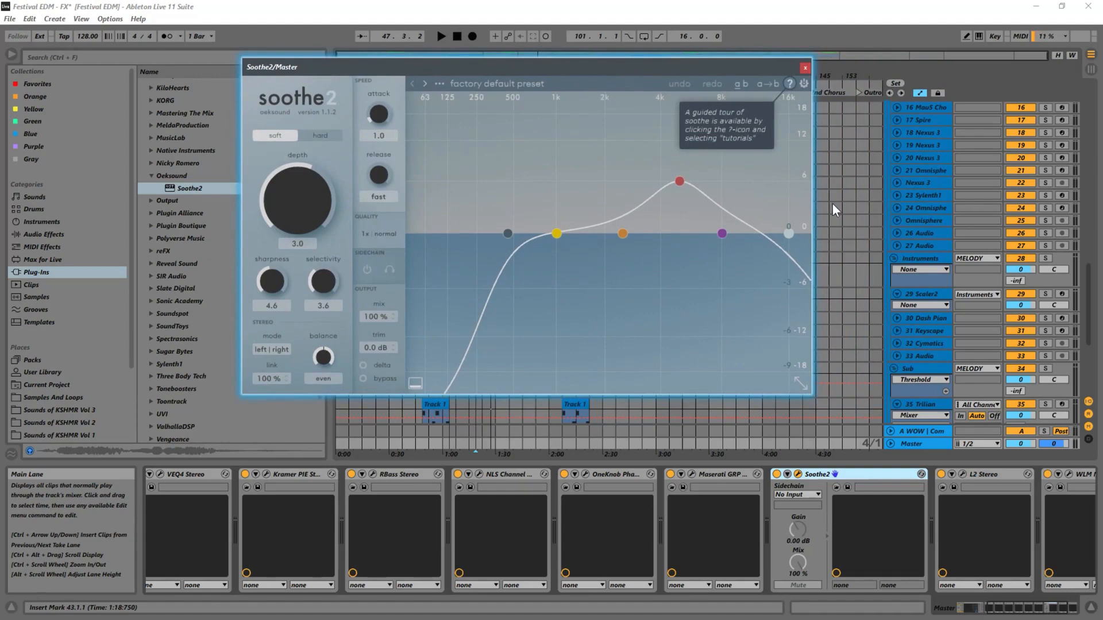
Set Soothe2's depth to -2.0, start playing the chorus, and sweep the depth down to its minimum and up to 18.0.
left_click_drag(307, 167, 326, 203)
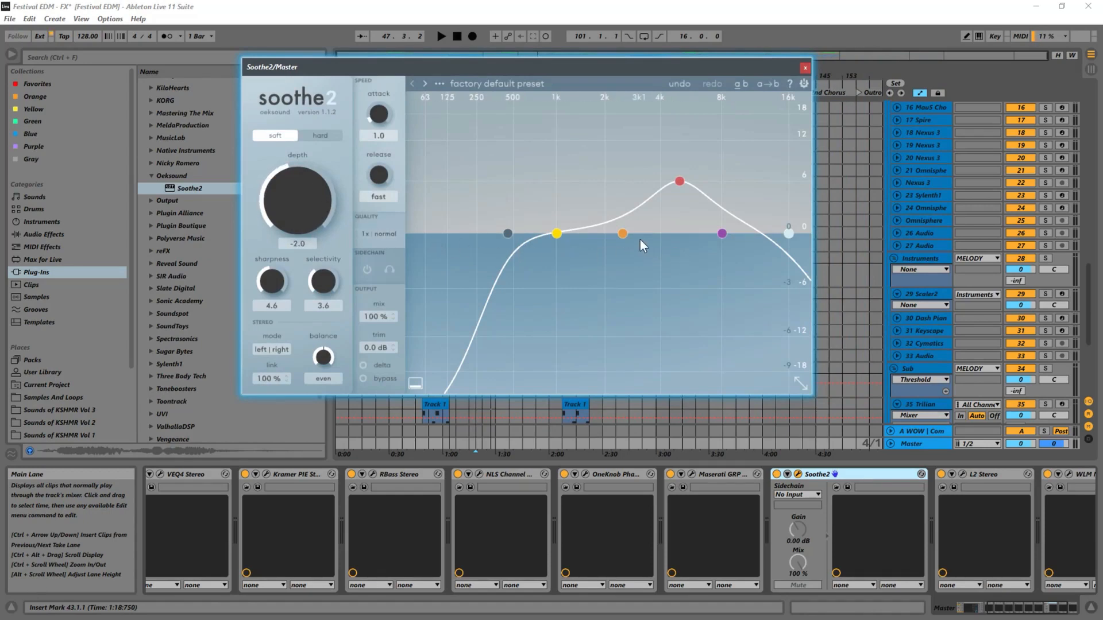
key("space")
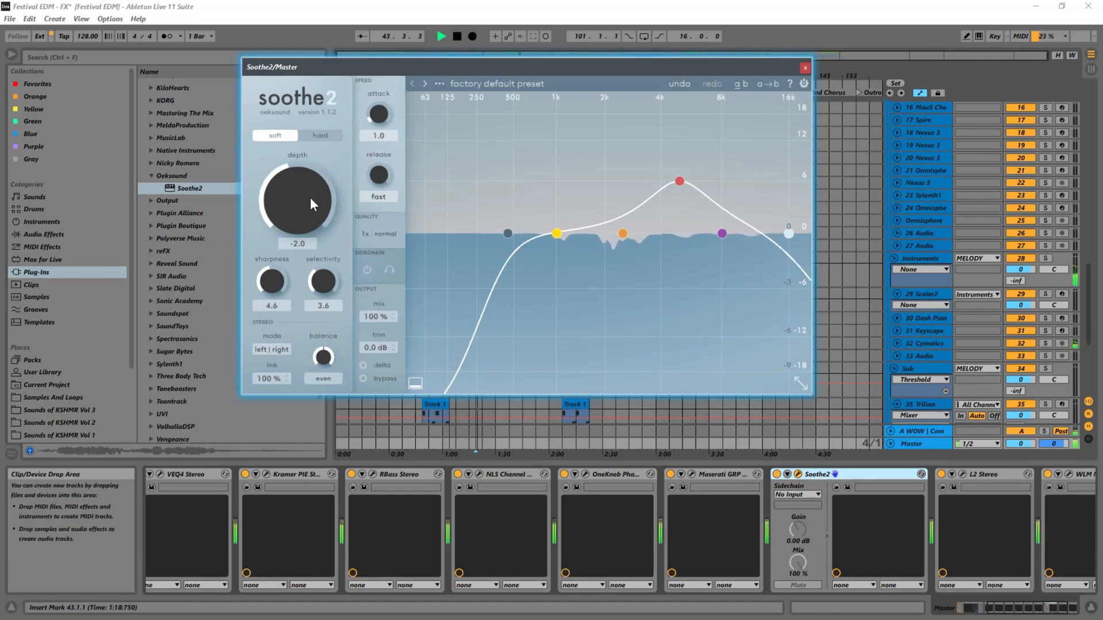
left_click_drag(310, 197, 334, 372)
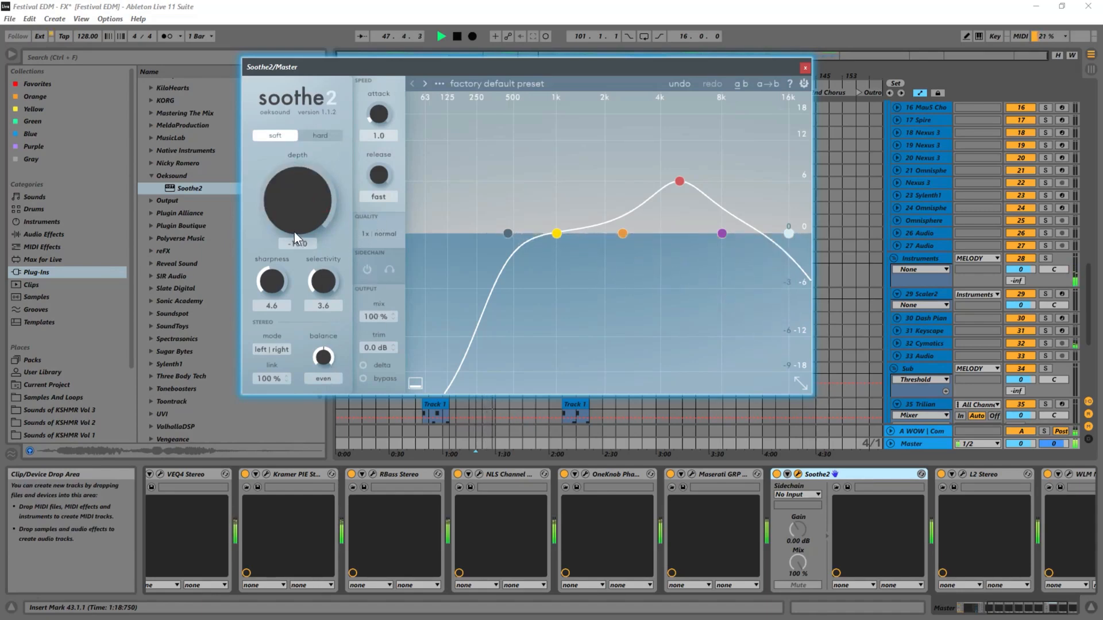
left_click_drag(294, 232, 294, 27)
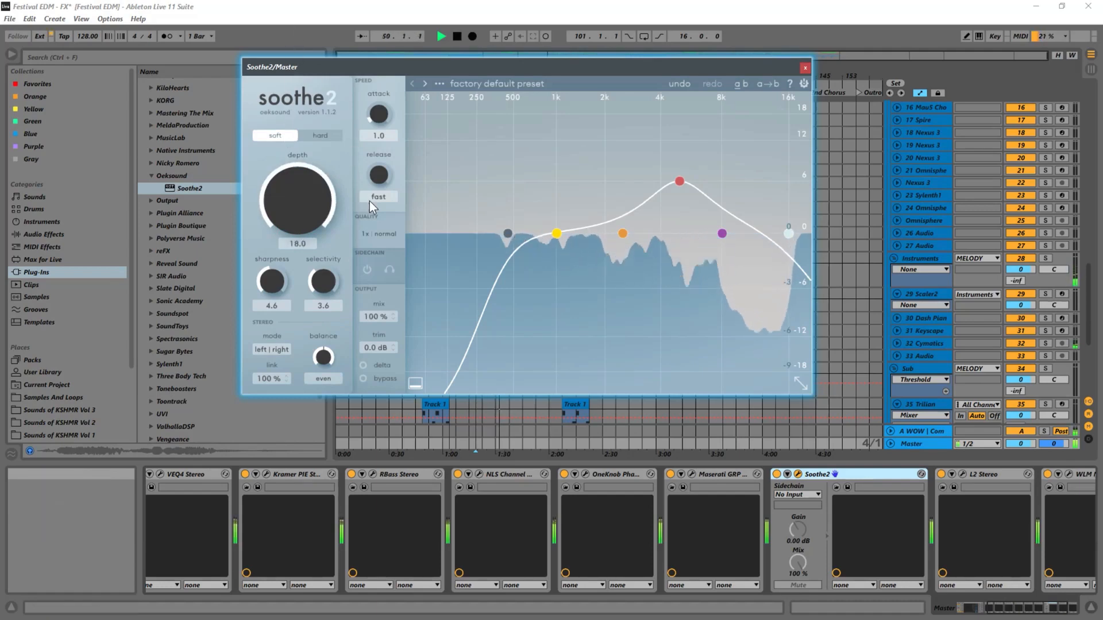
Restart the chorus with Soothe2 at full depth and lower the depth to -17.6 during playback.
key("space")
key("space")
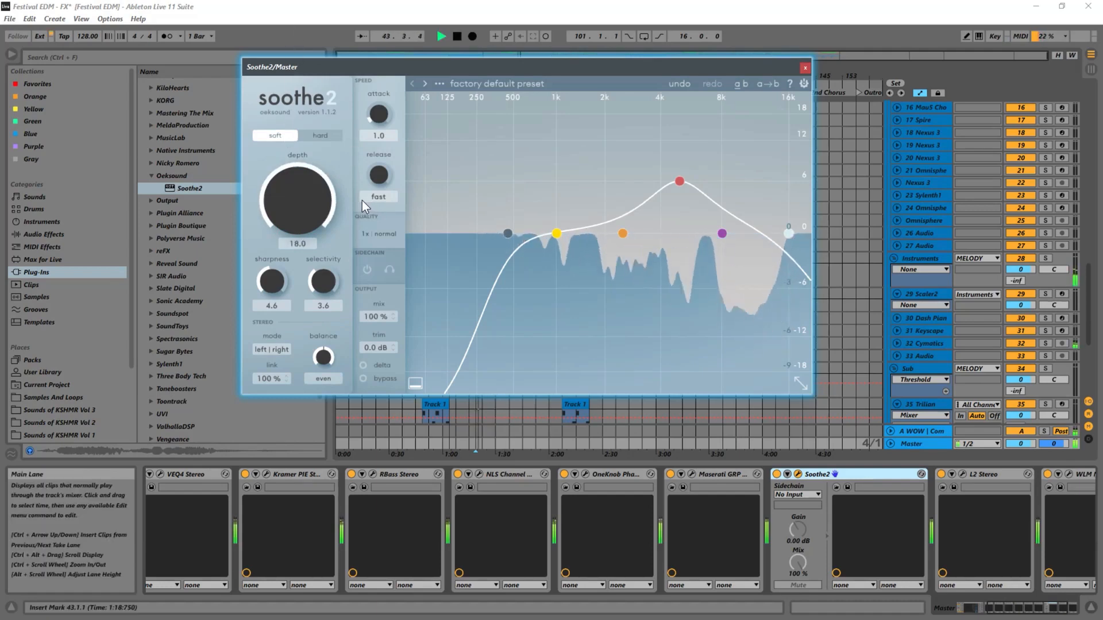
left_click_drag(325, 209, 336, 405)
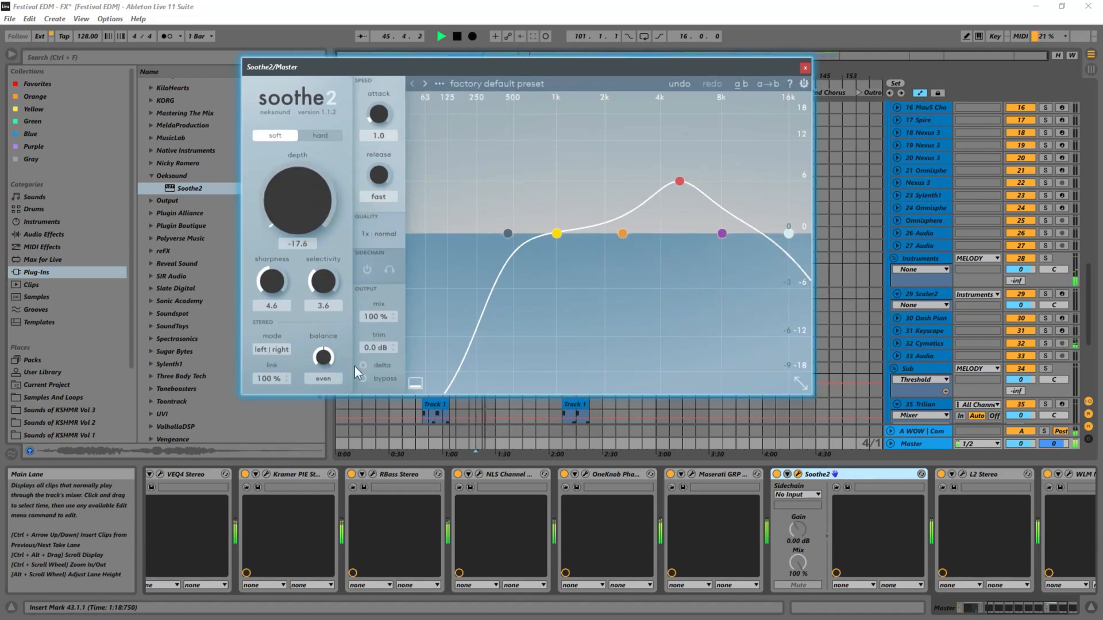
Switch Soothe2 to hard mode, raise its depth to 17.9, and stop playback after listening.
left_click(321, 136)
left_click_drag(306, 220, 313, 100)
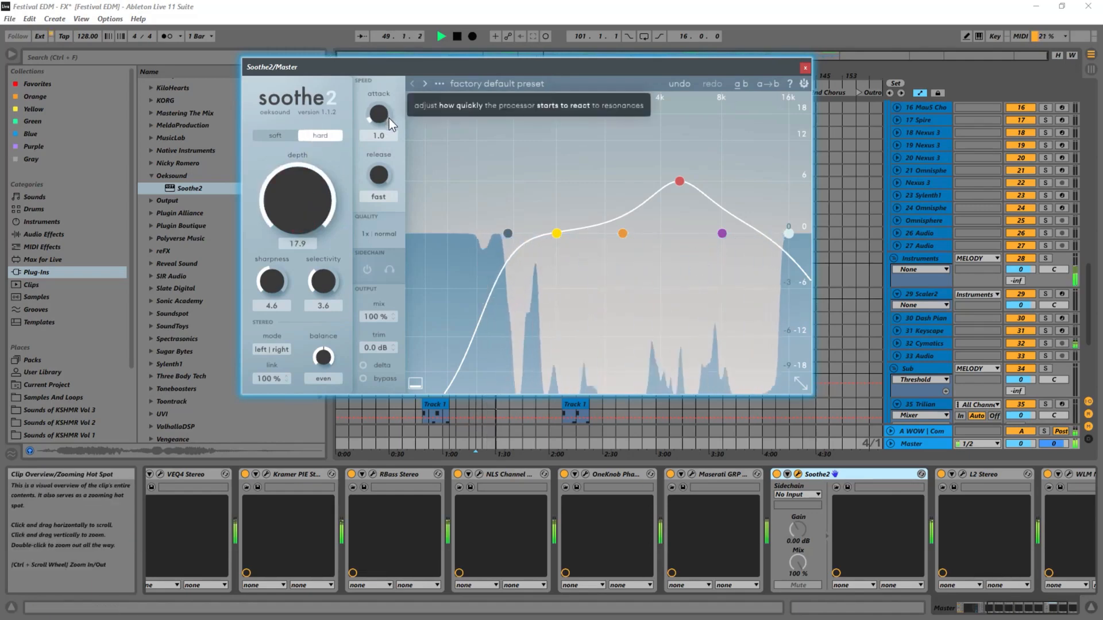
key("space")
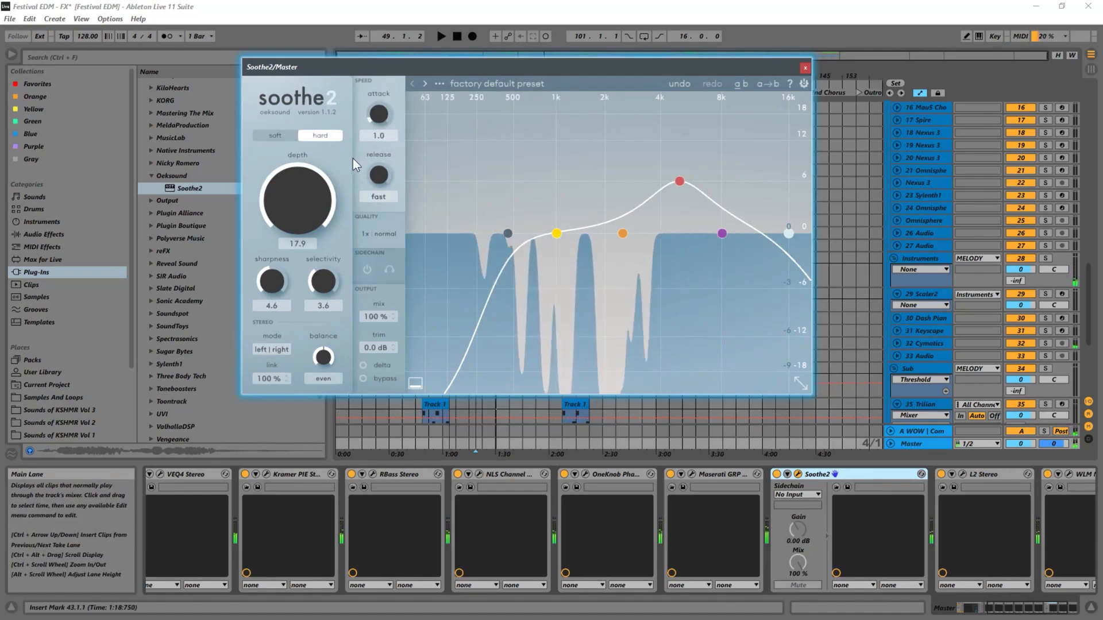
Return Soothe2 to soft mode, lower its depth to -0.4, and replay the chorus.
left_click(269, 137)
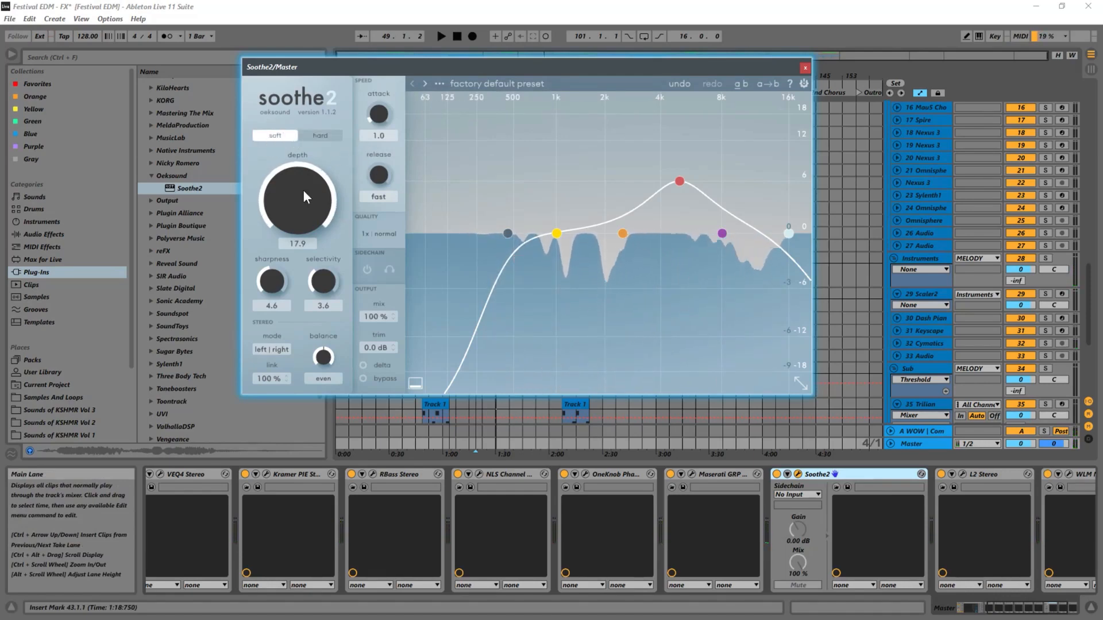
left_click_drag(303, 190, 305, 263)
key("space")
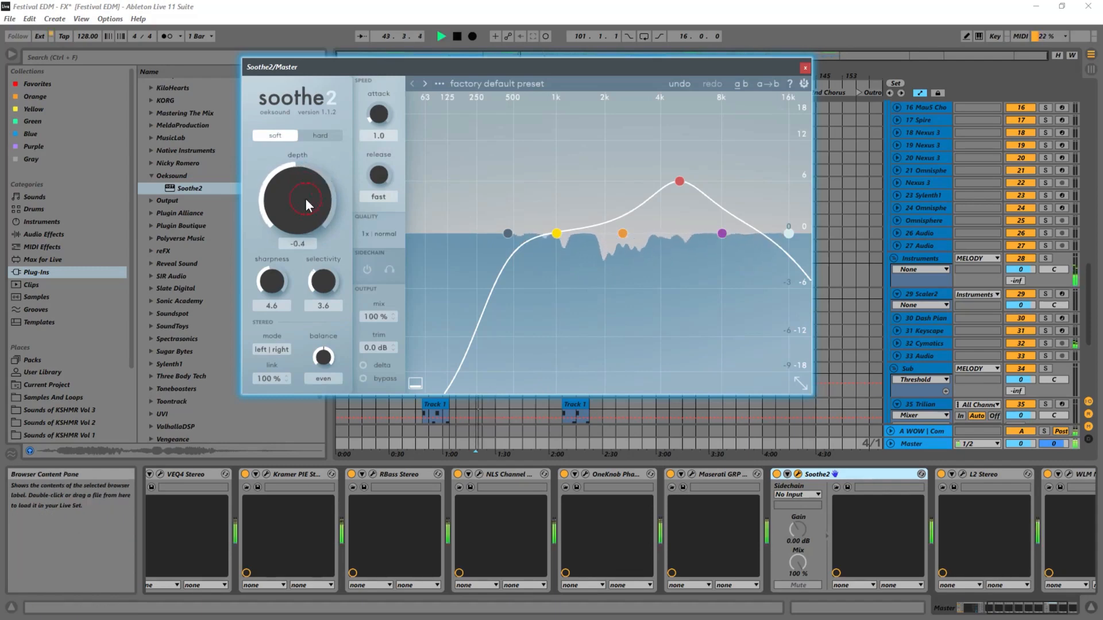
Raise Soothe2's depth to 2.2 and compare the chorus with the plug-in switched off and back on.
left_click_drag(307, 197, 317, 188)
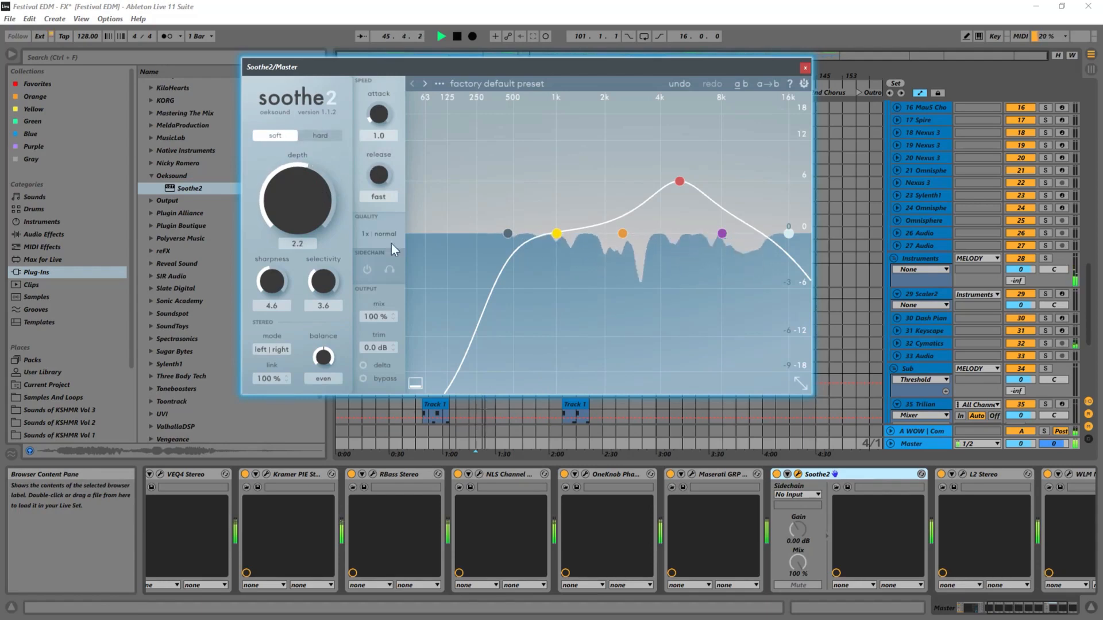
left_click(777, 475)
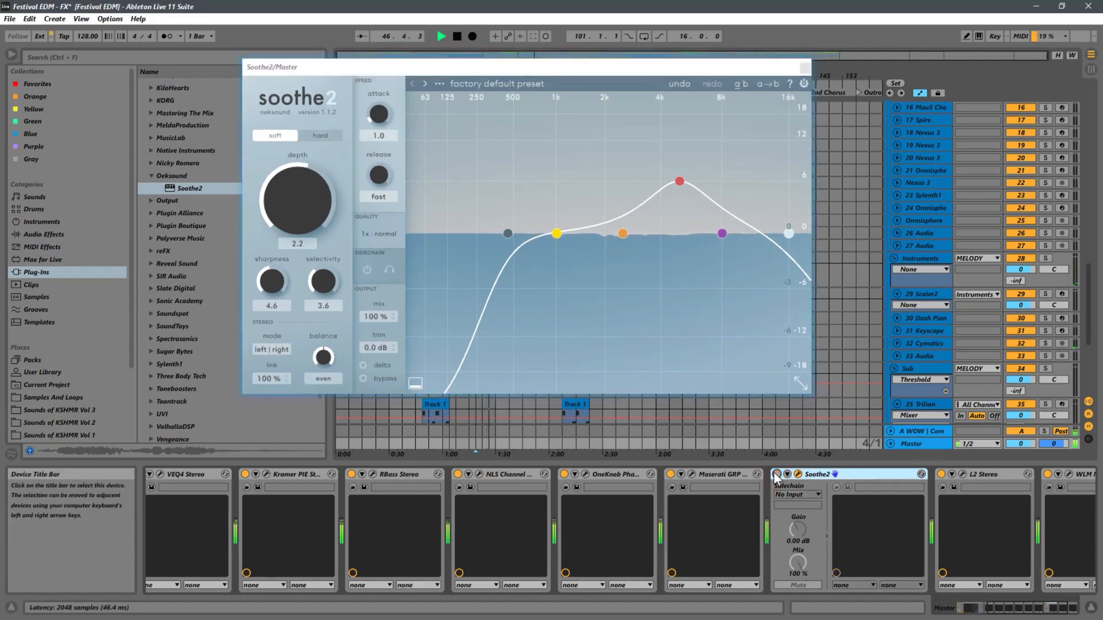
left_click(776, 475)
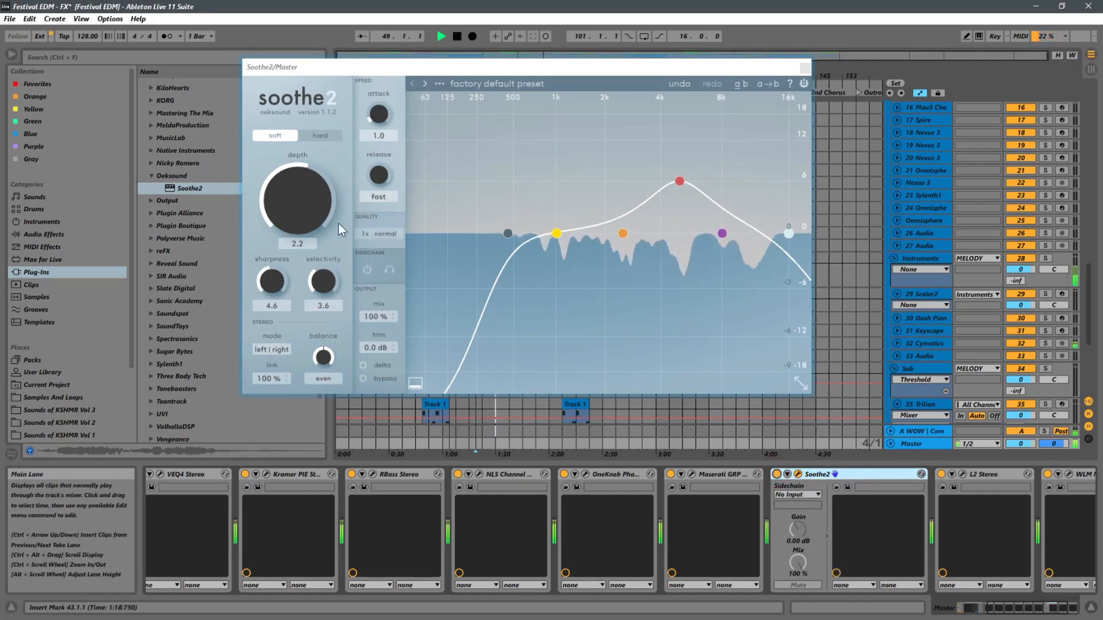
Push Soothe2's depth to 17.7, restart the chorus, and reduce the depth to 6.0 while listening.
left_click_drag(338, 222, 318, 132)
key("space")
key("space")
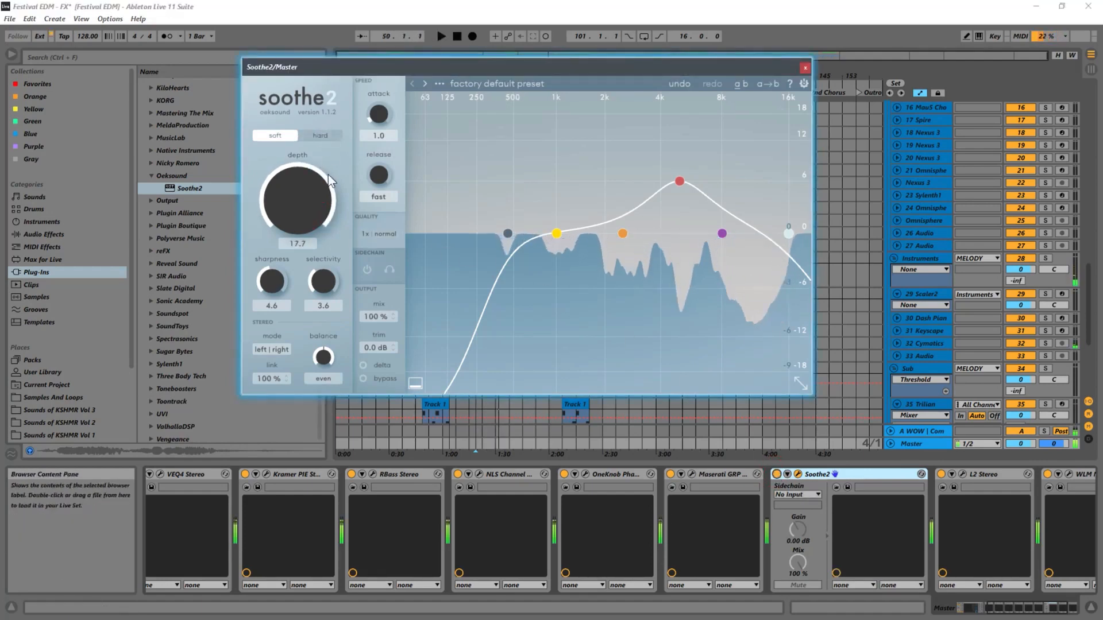
mouse_move(299, 205)
left_mouse_down()
mouse_move(298, 233)
mouse_move(295, 218)
left_mouse_up()
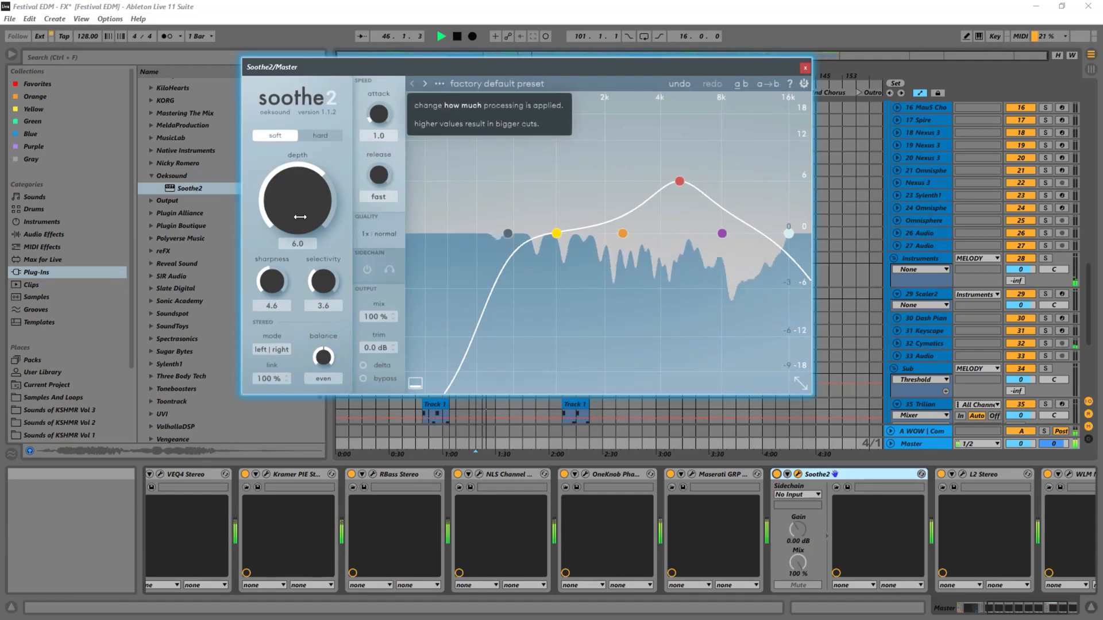
Lower Soothe2's depth to 4.2, stop playback, and move the plug-in window over the centre of the arrangement.
left_click_drag(293, 203, 298, 205)
key("space")
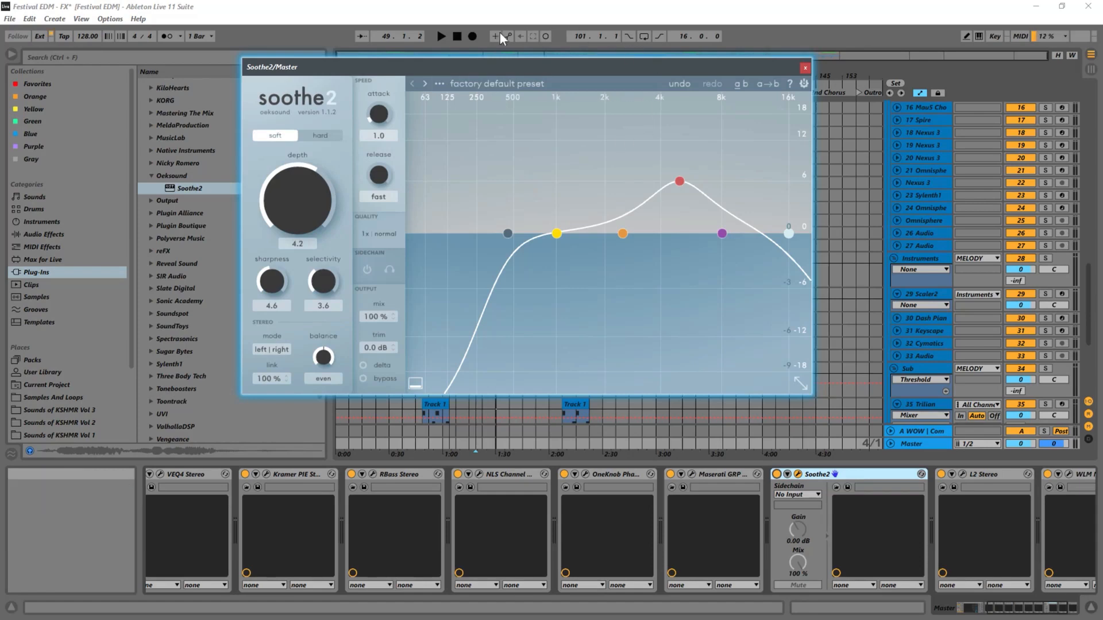
left_click_drag(337, 67, 424, 135)
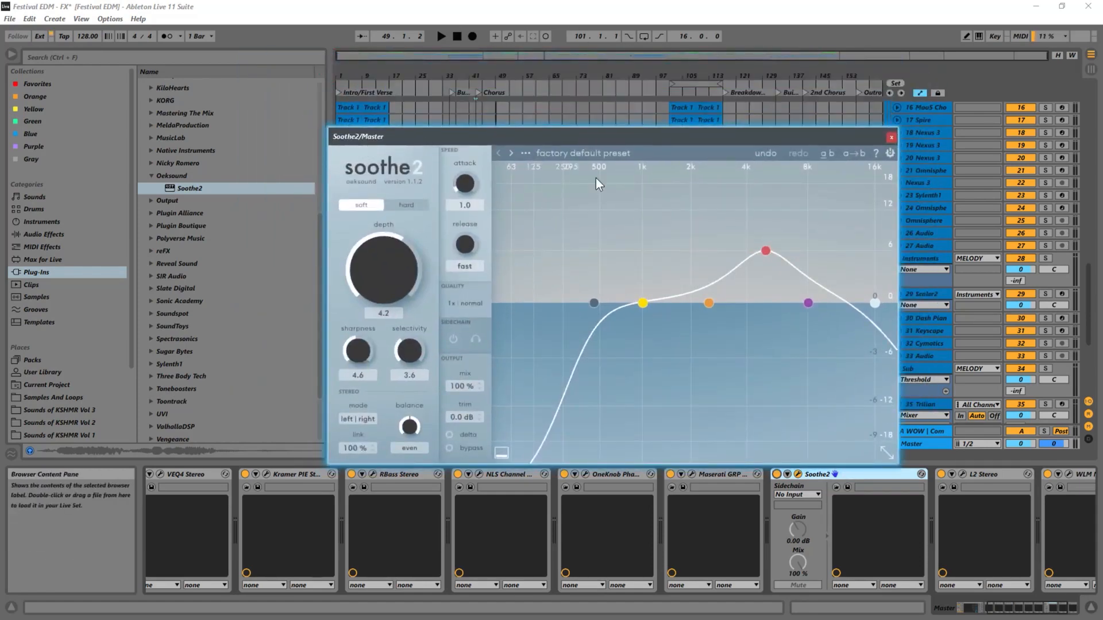
left_click_drag(766, 141, 736, 114)
Replay the chorus, raise Soothe2's depth to 5.0 while listening, and restart playback from bar 43.
key("space")
left_click_drag(360, 240, 407, 298)
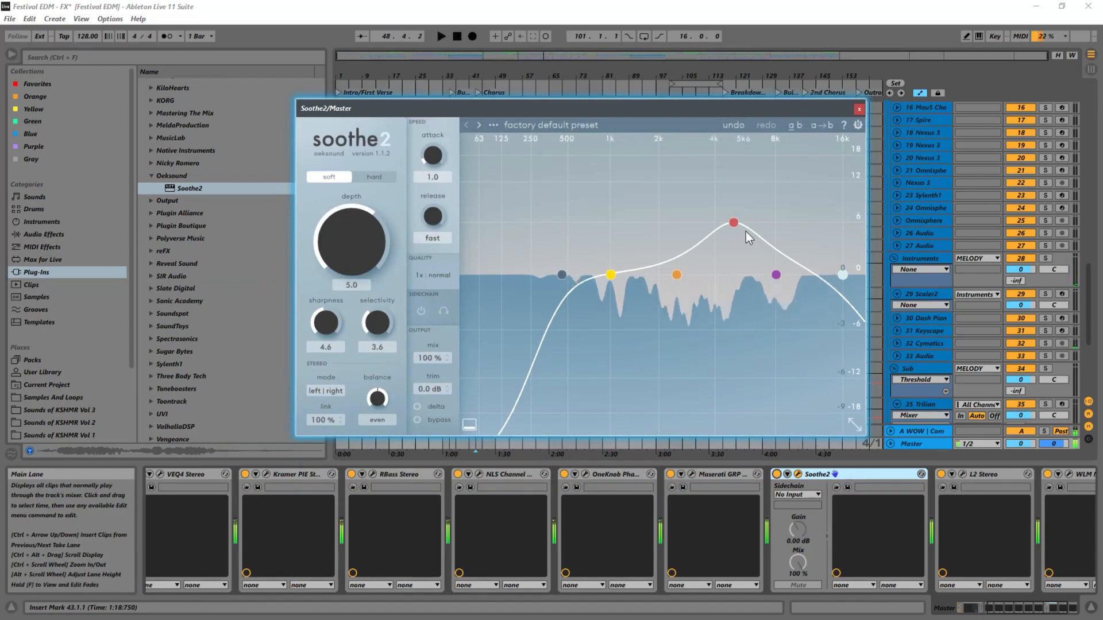
key("space")
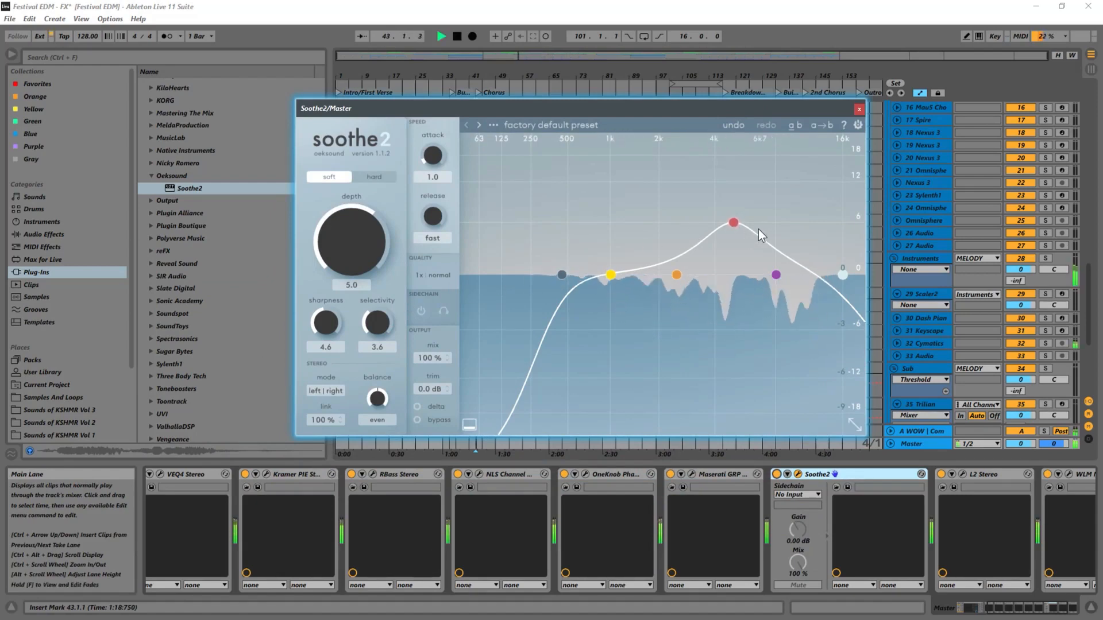
Pull Soothe2's red band slightly below 0 dB, raise the orange band, and set purple band 4 to about 11.5 kHz and 9.4 dB sensitivity.
left_click_drag(735, 226, 802, 231)
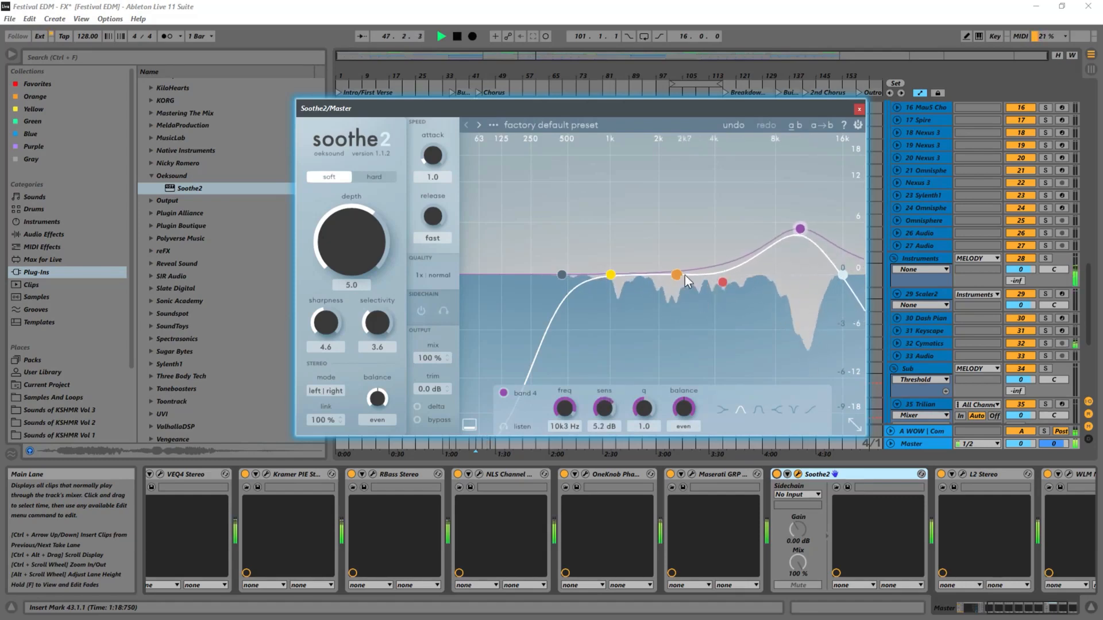
left_click_drag(680, 276, 674, 242)
left_click_drag(800, 230, 808, 197)
key("space")
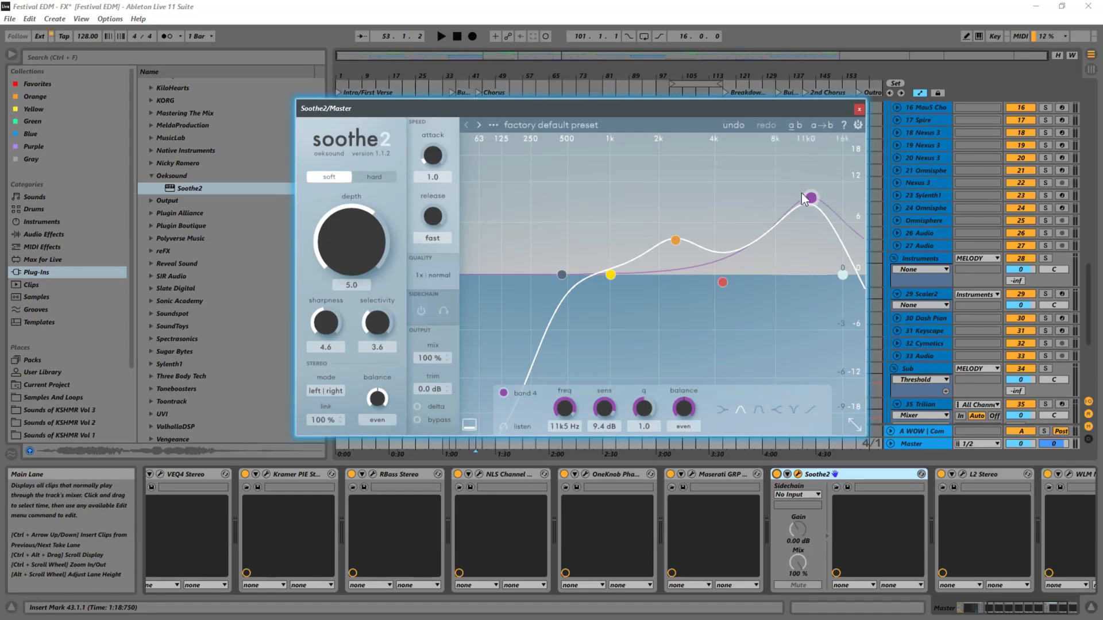
Audition Soothe2's band 4 at 12 dB sensitivity in the chorus, and bring it down to about 5.1 dB at 10.8 kHz.
left_click_drag(811, 197, 807, 169)
key("space")
key("space")
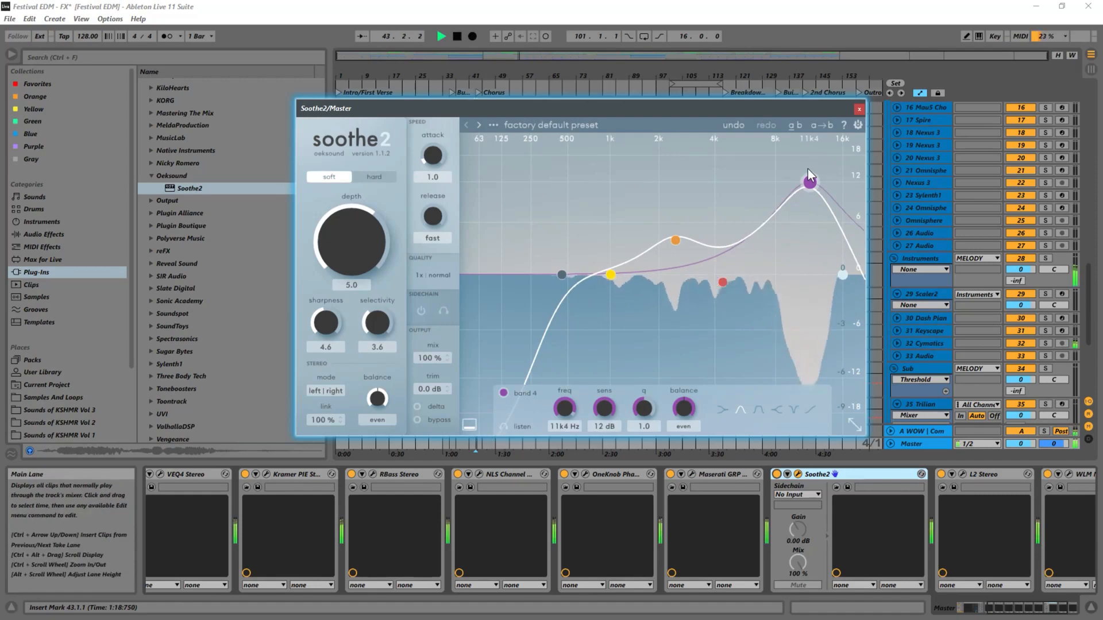
left_click_drag(806, 170, 806, 233)
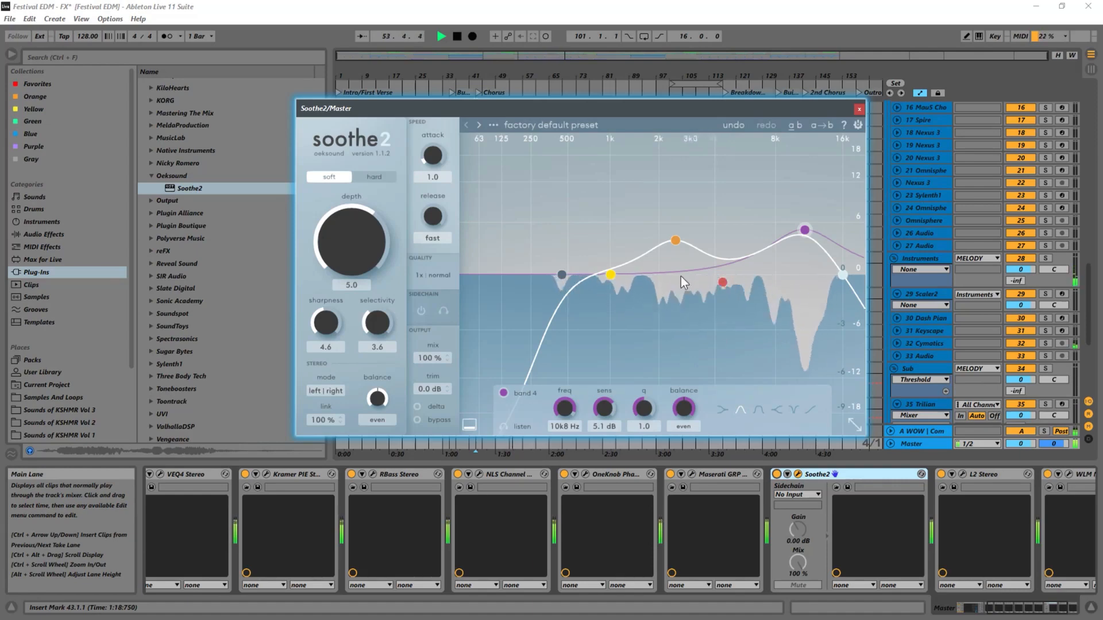
Reduce Soothe2's depth to 2.0 and restart the chorus to hear the gentler processing.
left_click_drag(365, 228, 346, 239)
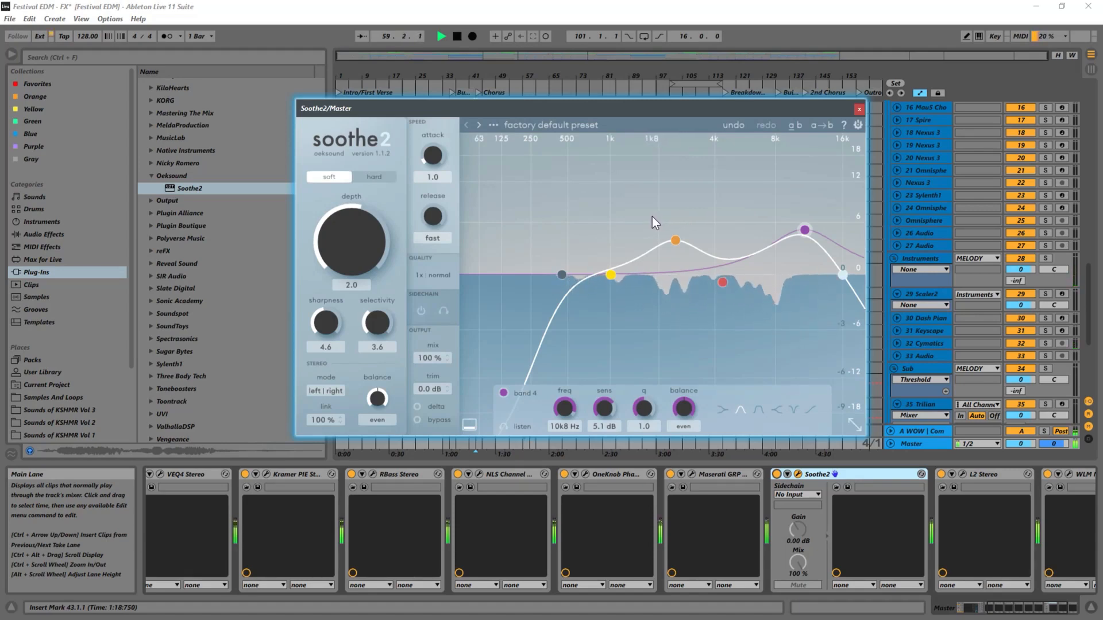
key("space")
key("space")
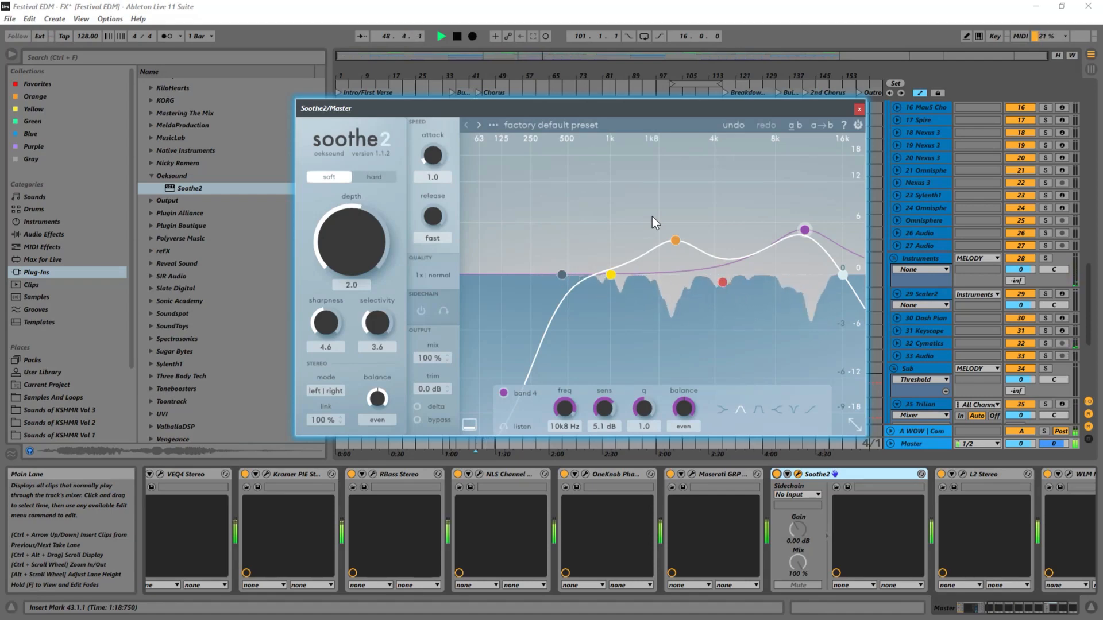
Look through Soothe2's preset browser, load the Factory default preset, and close the browser.
left_click(495, 124)
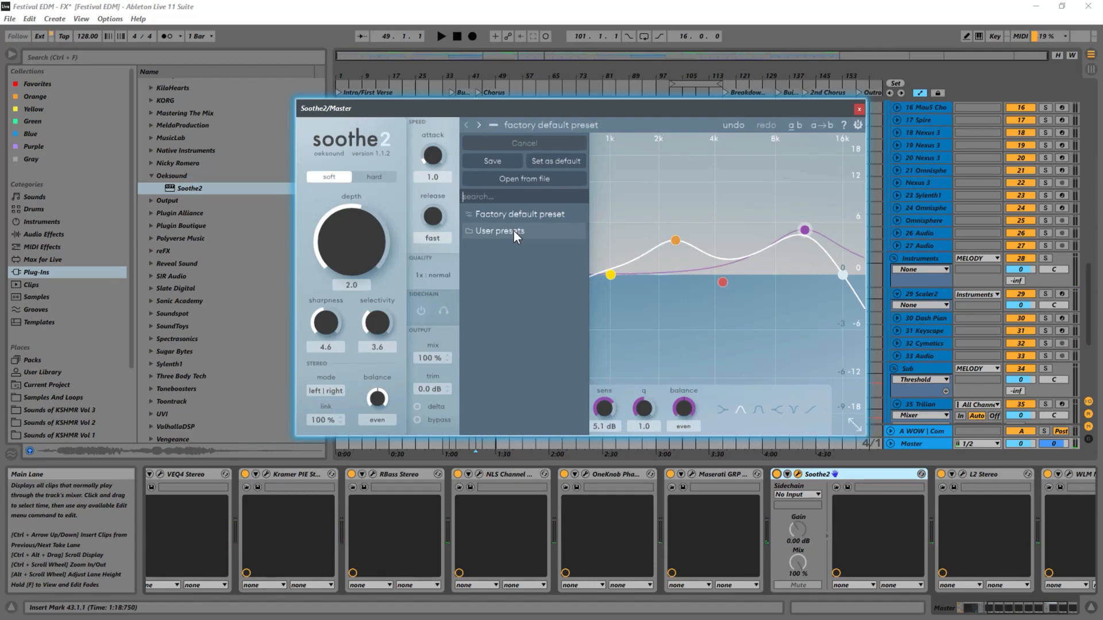
left_click(492, 126)
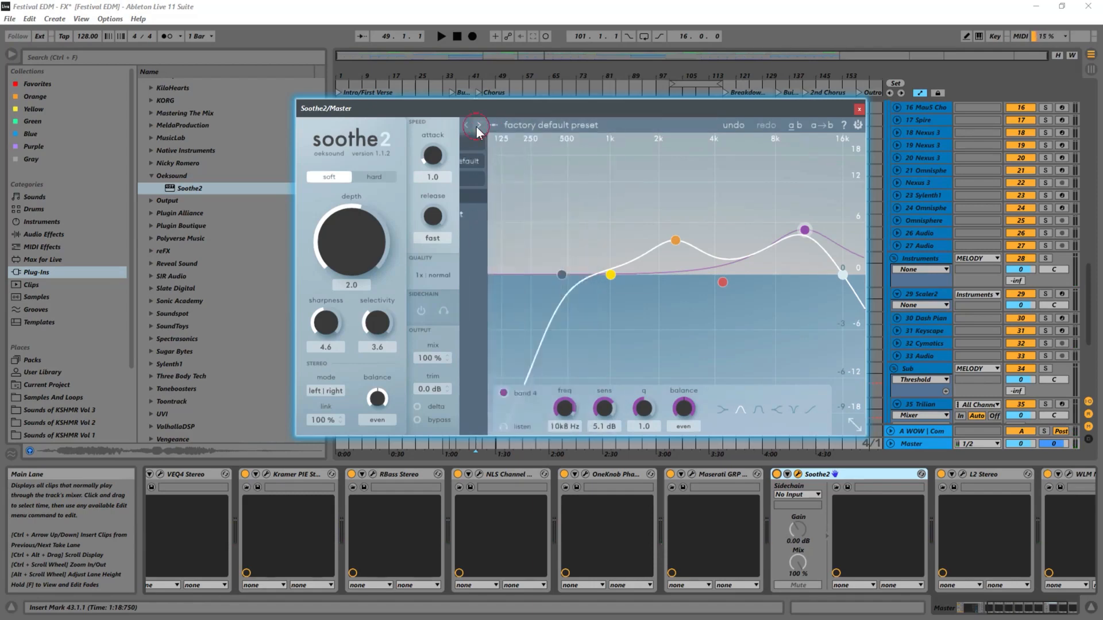
left_click(494, 127)
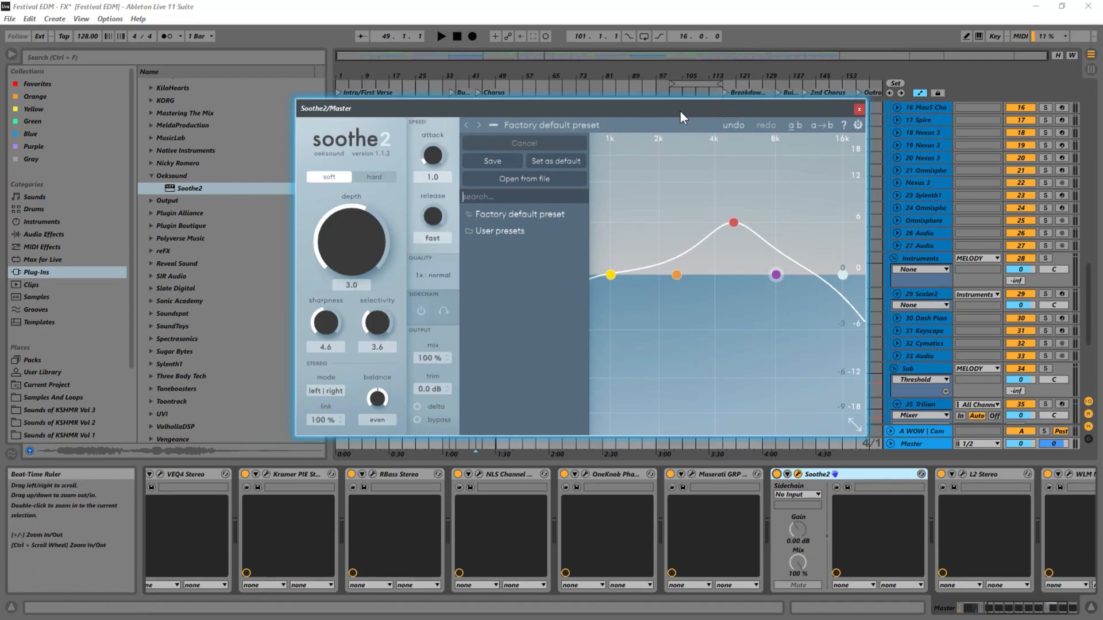
left_click(303, 153)
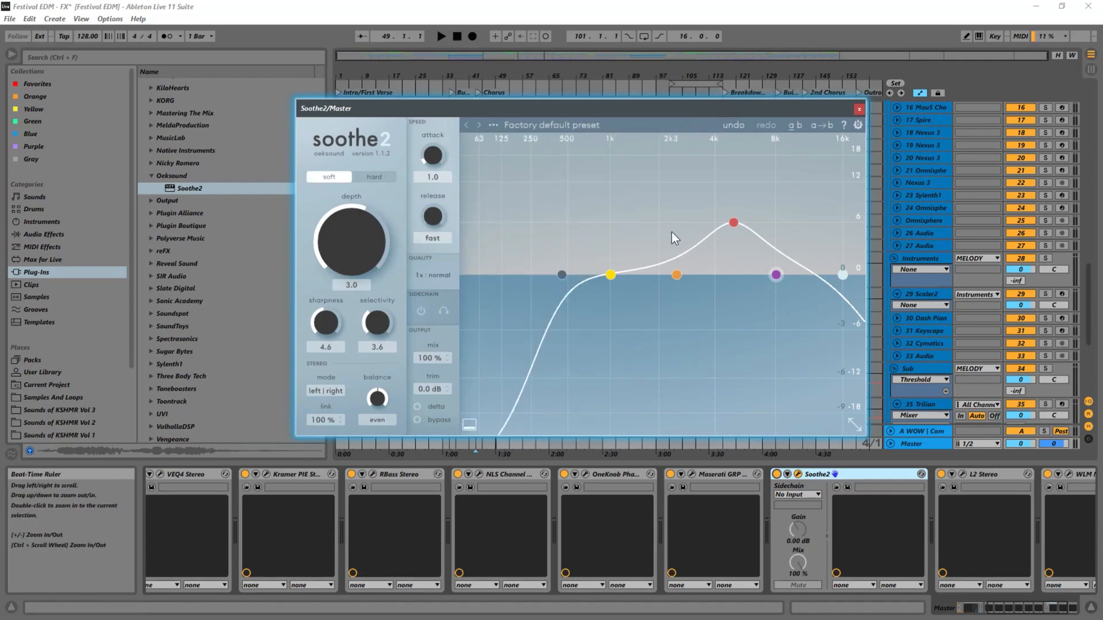
Close the Soothe2 window, collapse the Oeksound plug-in folder, and bring the FX group tracks into view.
left_click(859, 108)
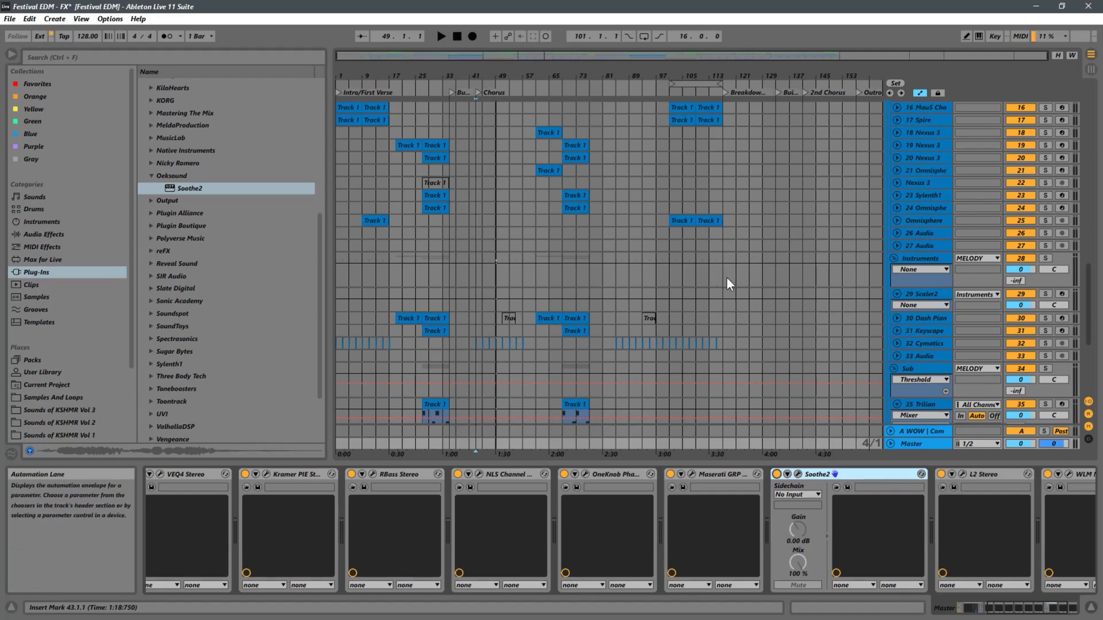
left_click(152, 174)
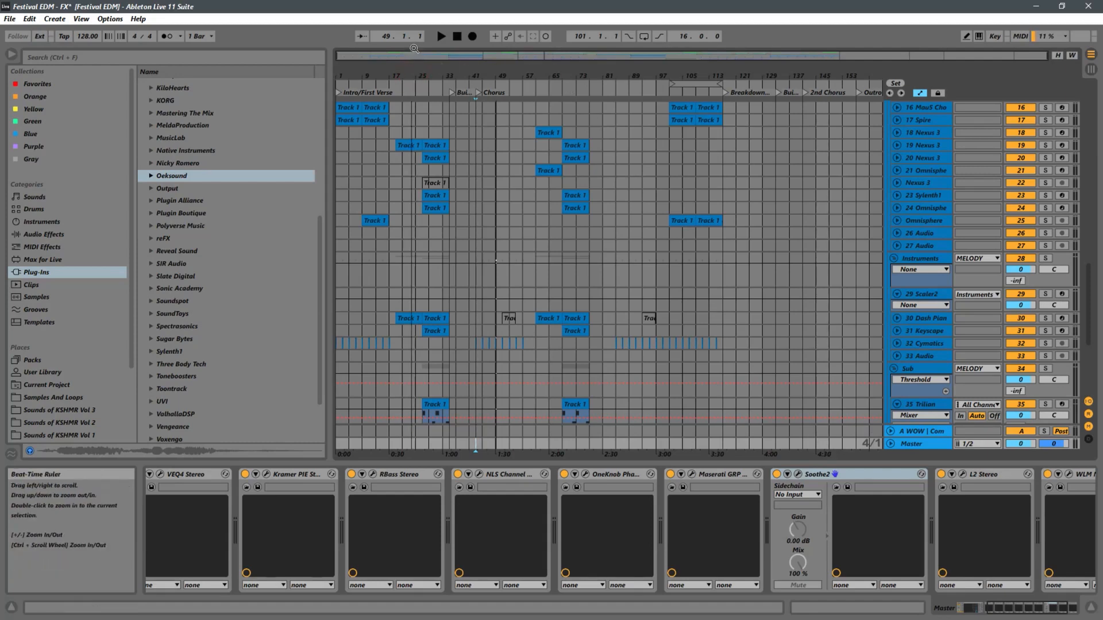
scroll(560, 326, "down", 3)
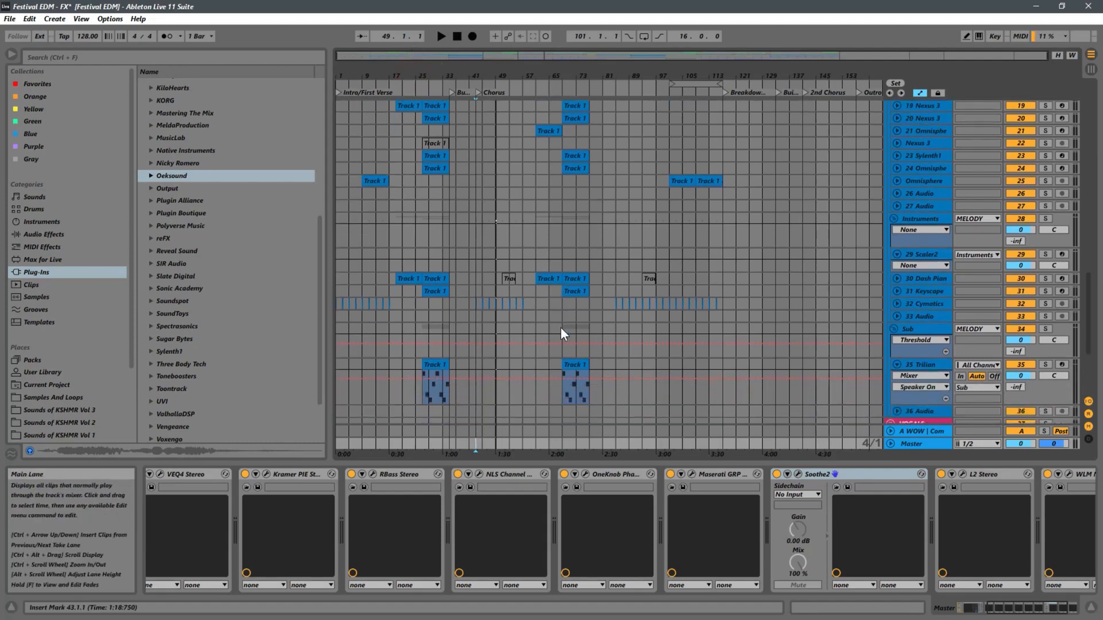
scroll(853, 394, "down", 11)
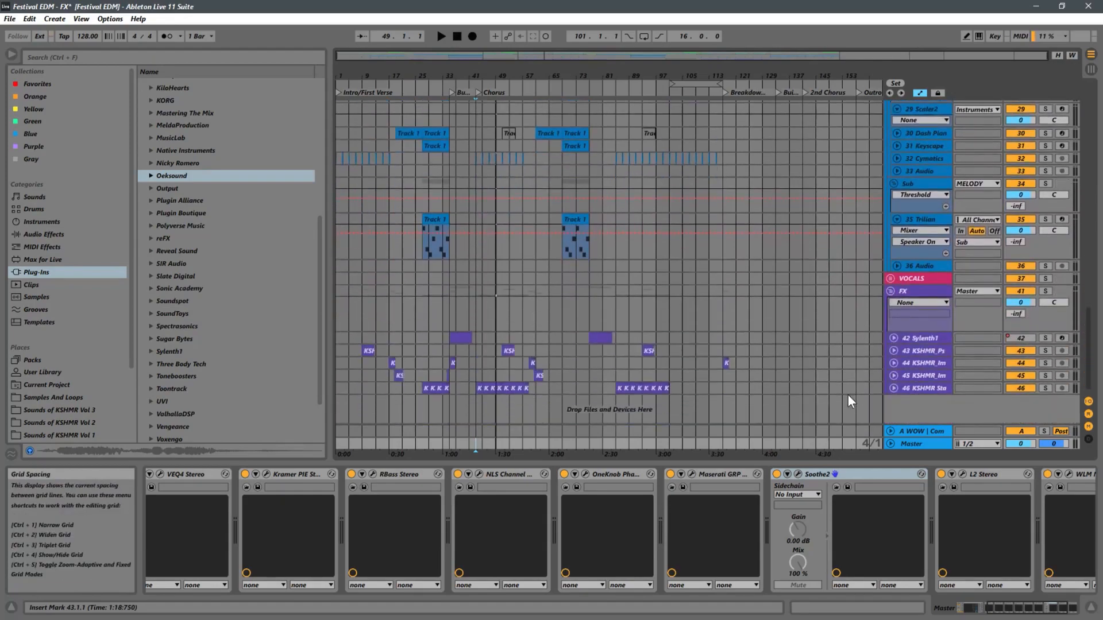